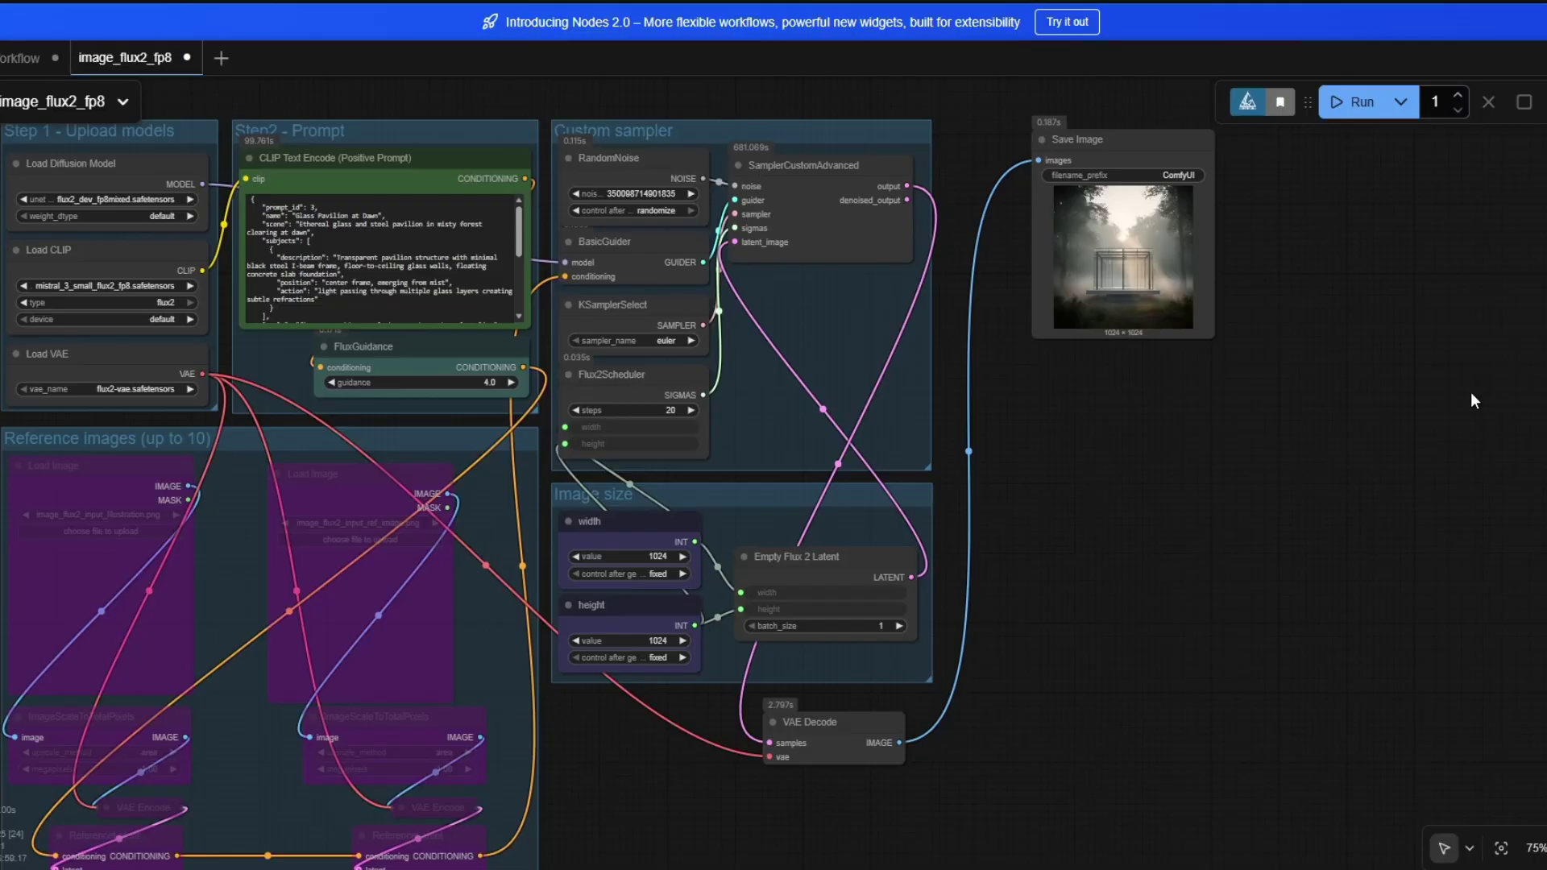
Resize the Save Image node so the 1024×1024 glass pavilion preview displays much larger.
{"action": "left_click_drag", "start_coordinate": [1214, 337], "coordinate": [1535, 684]}
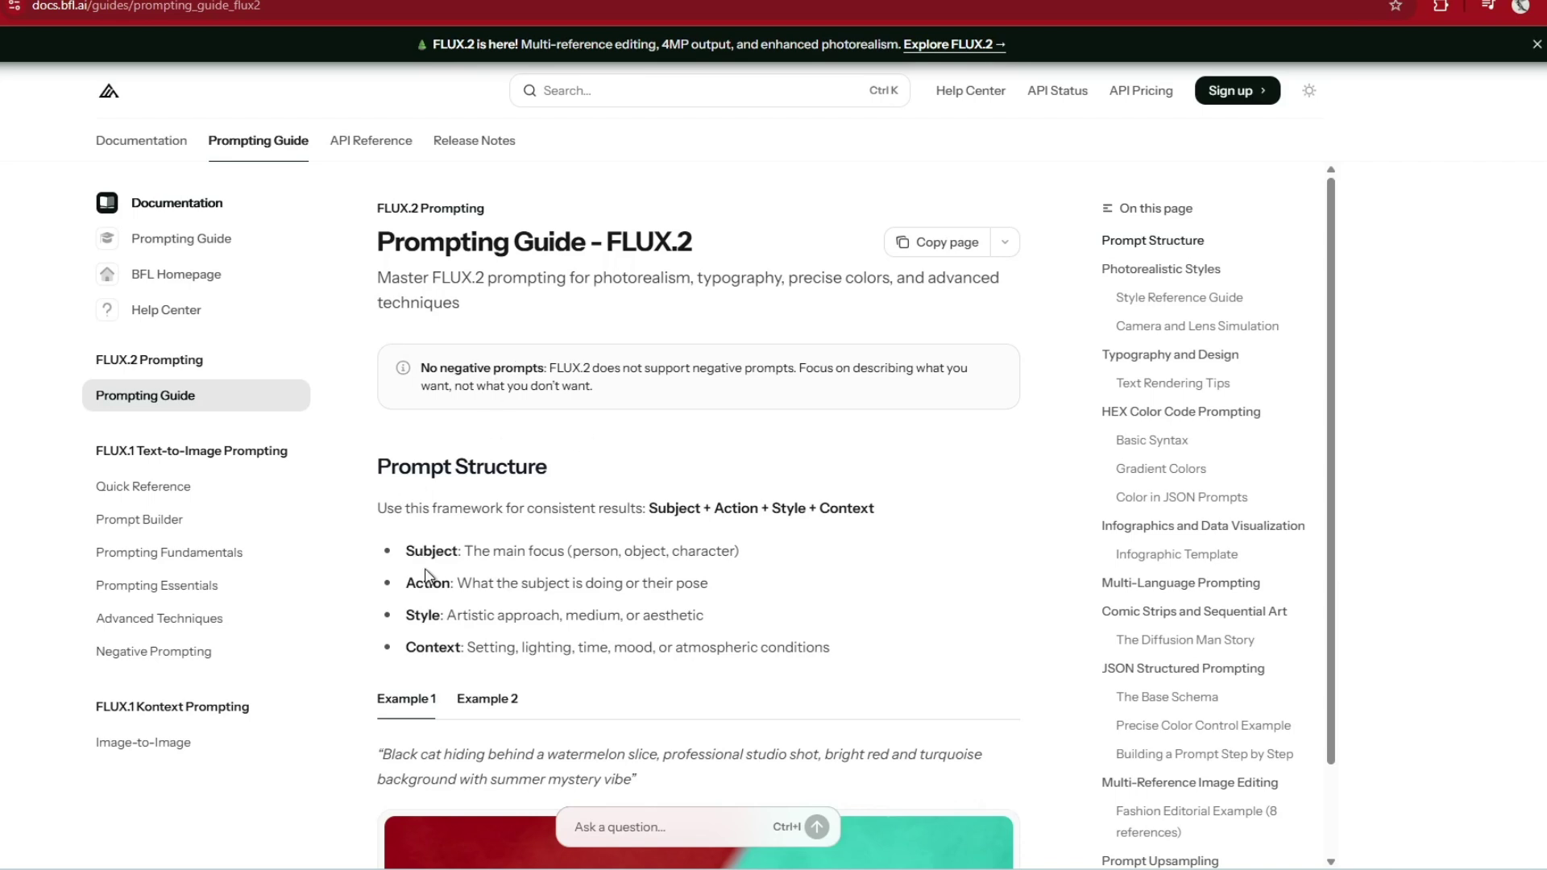
Scroll the Prompting Guide and highlight the Medium prompt length and priority order lines.
{"action": "scroll", "coordinate": [1040, 548], "scroll_direction": "down", "scroll_amount": 4}
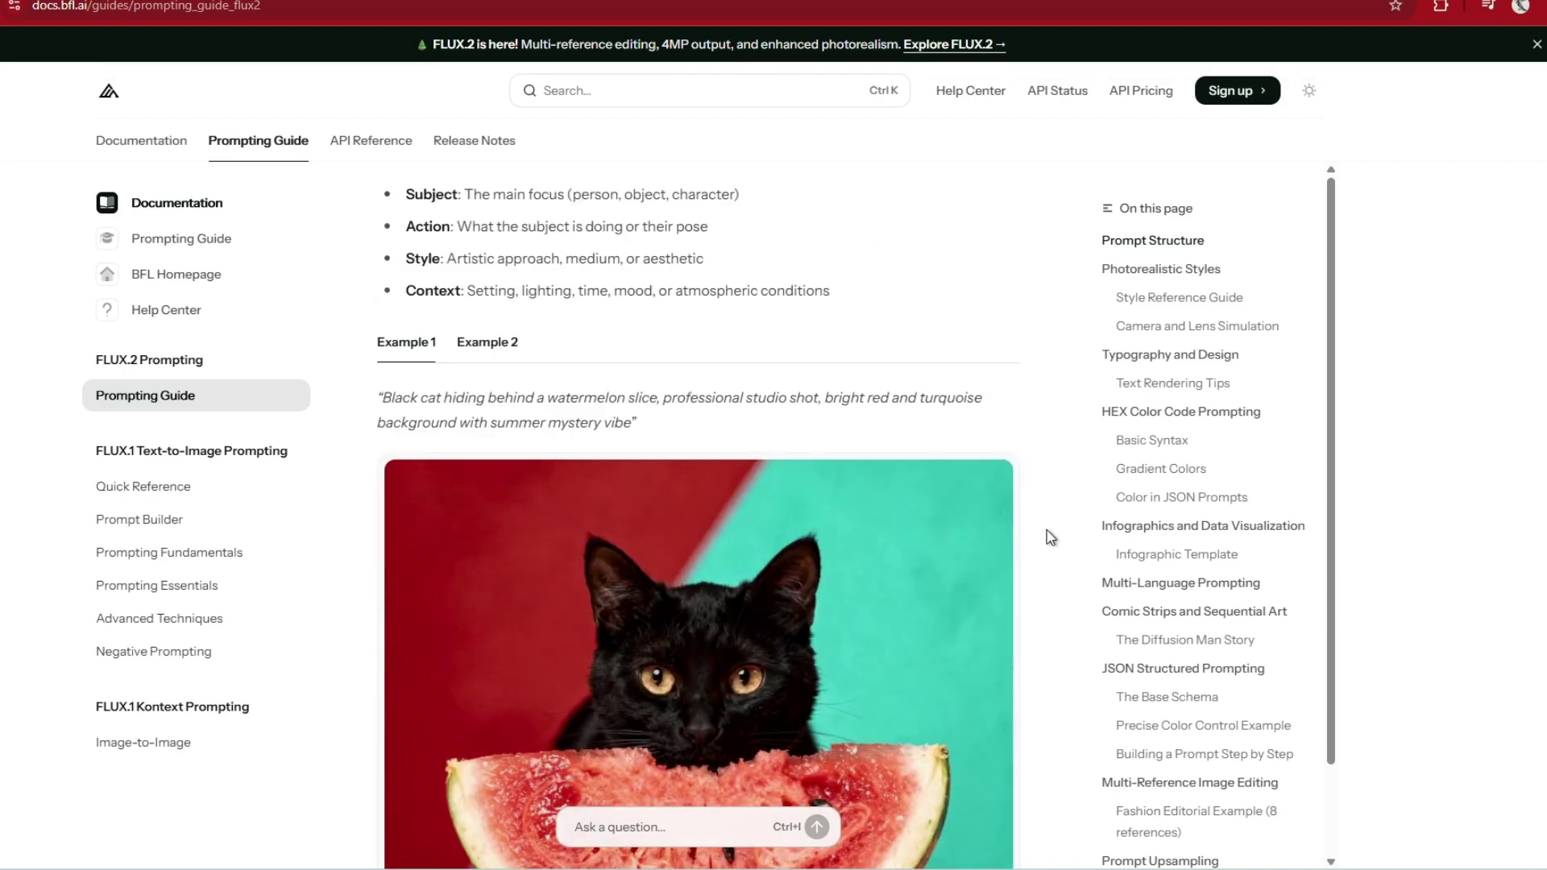
{"action": "scroll", "coordinate": [1081, 484], "scroll_direction": "down", "scroll_amount": 12}
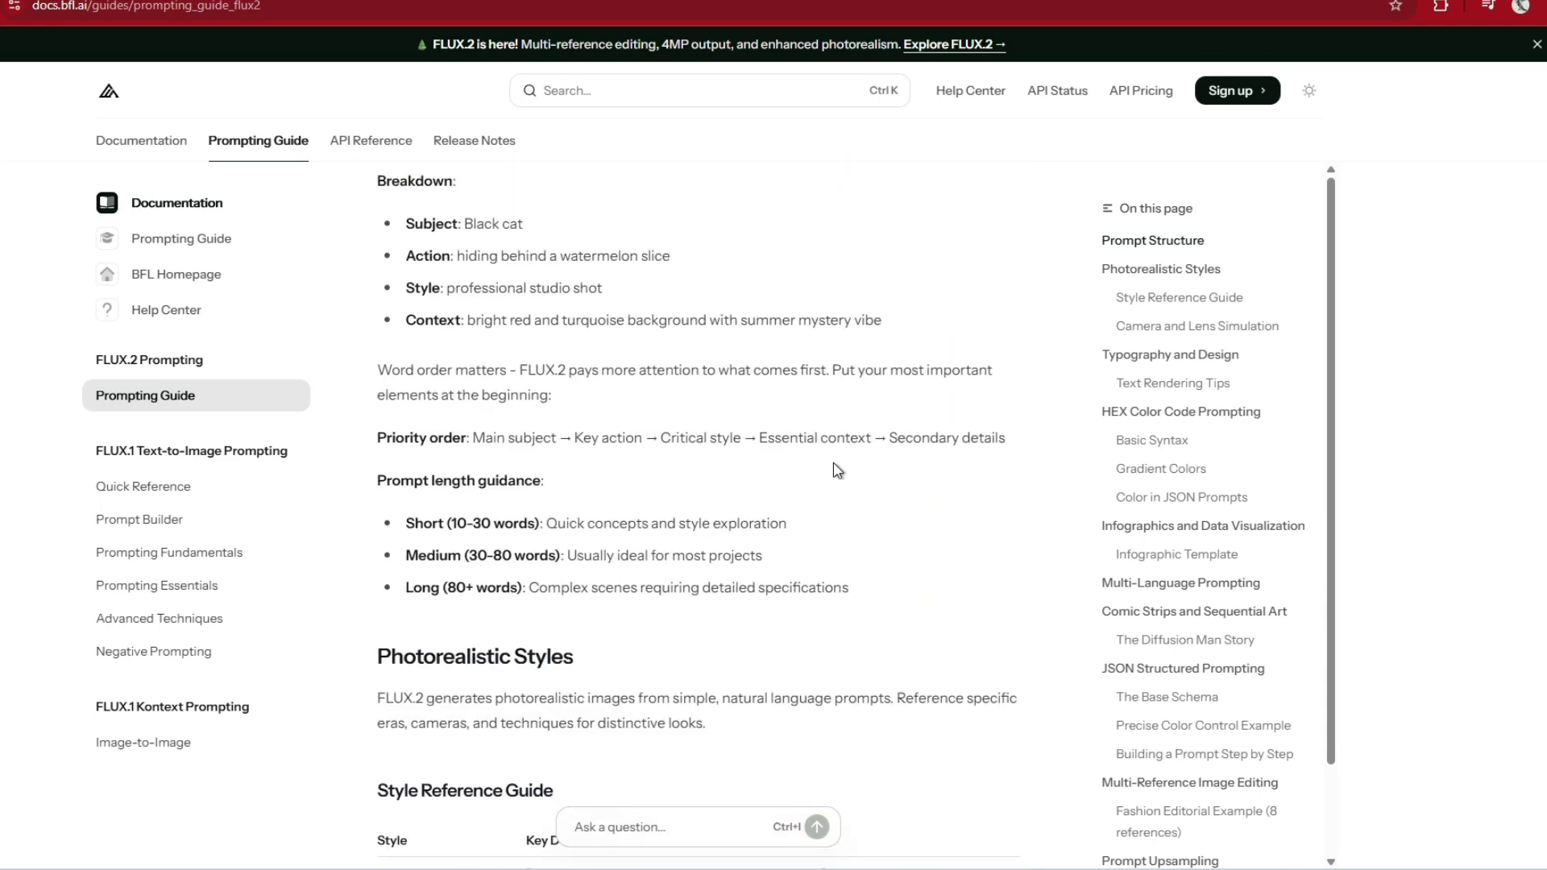
{"action": "left_click_drag", "start_coordinate": [405, 555], "coordinate": [797, 556]}
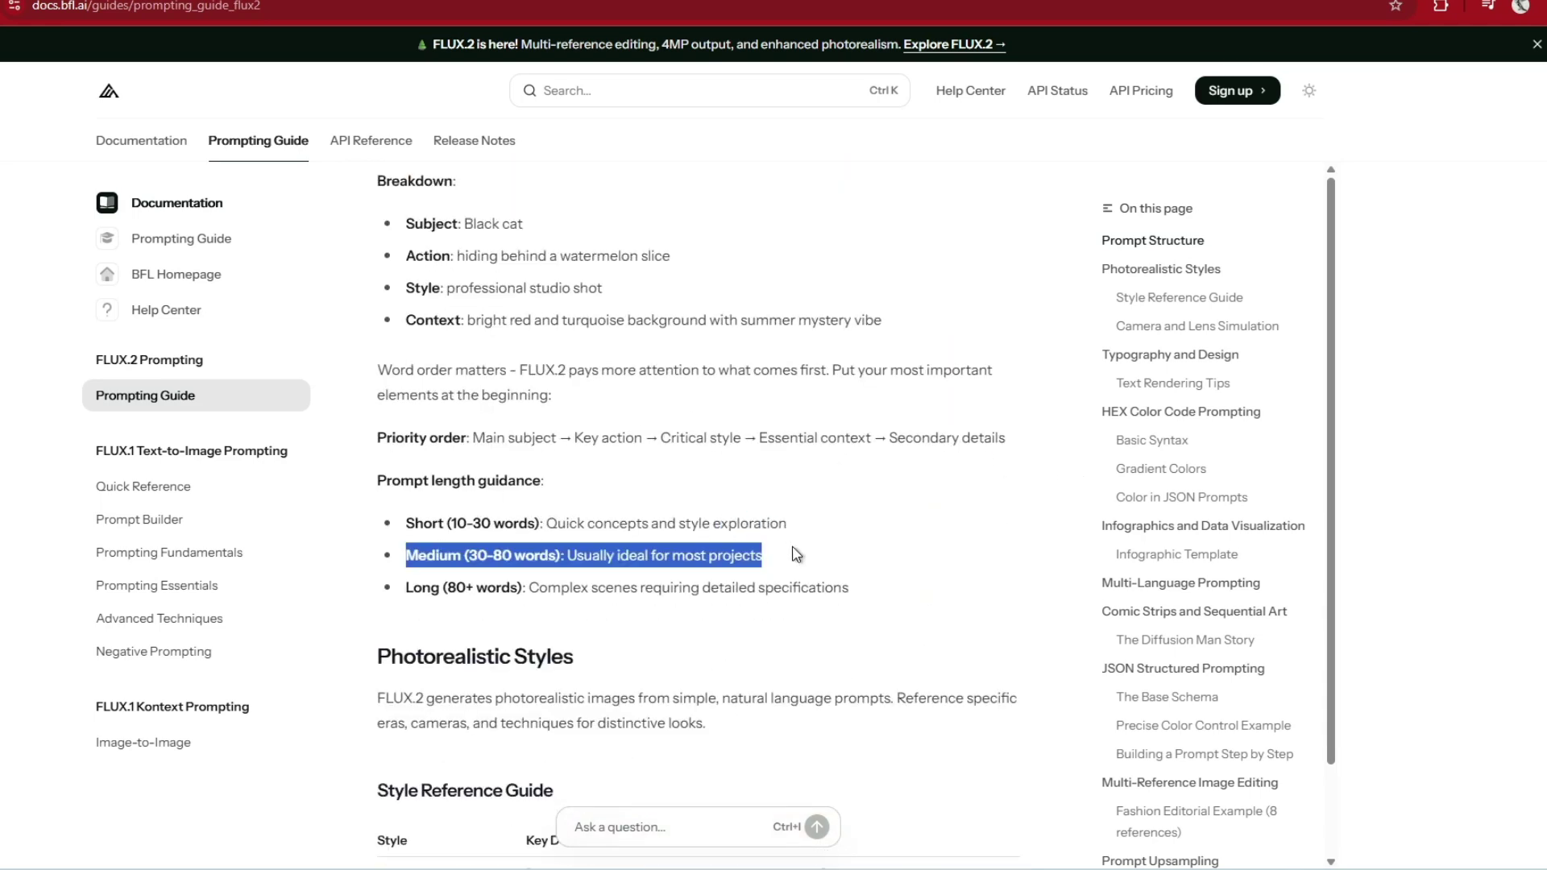
{"action": "left_click", "coordinate": [596, 475]}
{"action": "left_click_drag", "start_coordinate": [476, 437], "coordinate": [1007, 437]}
{"action": "left_click", "coordinate": [1016, 515]}
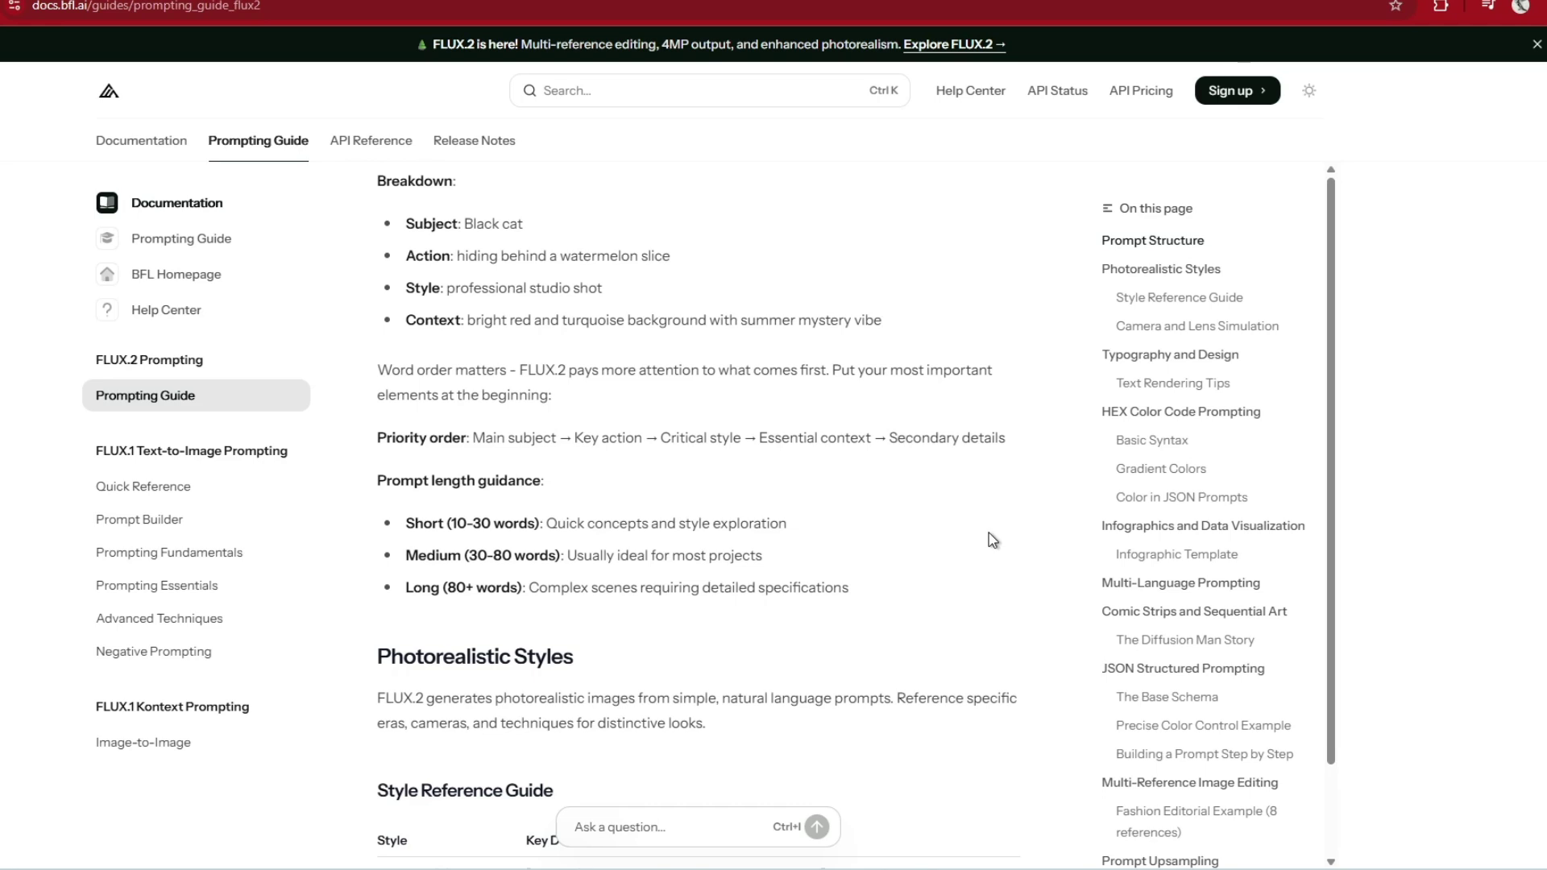
Read further down the guide, then move to the FLUX.2 Playground generate page.
{"action": "scroll", "coordinate": [993, 537], "scroll_direction": "down", "scroll_amount": 5}
{"action": "scroll", "coordinate": [993, 537], "scroll_direction": "down", "scroll_amount": 1}
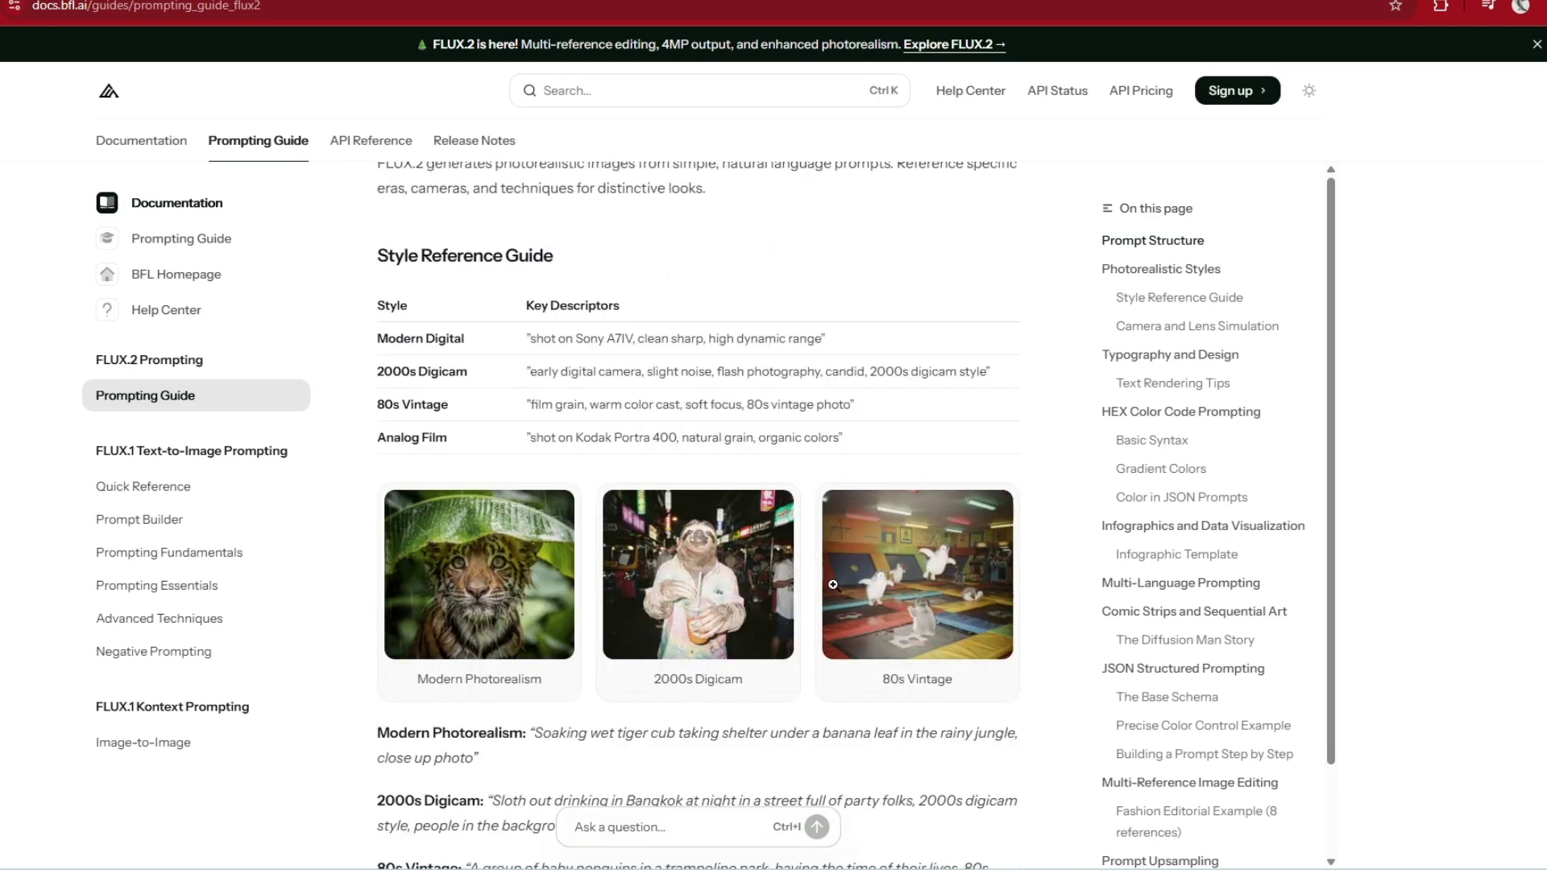
{"action": "left_click", "coordinate": [1148, 95]}
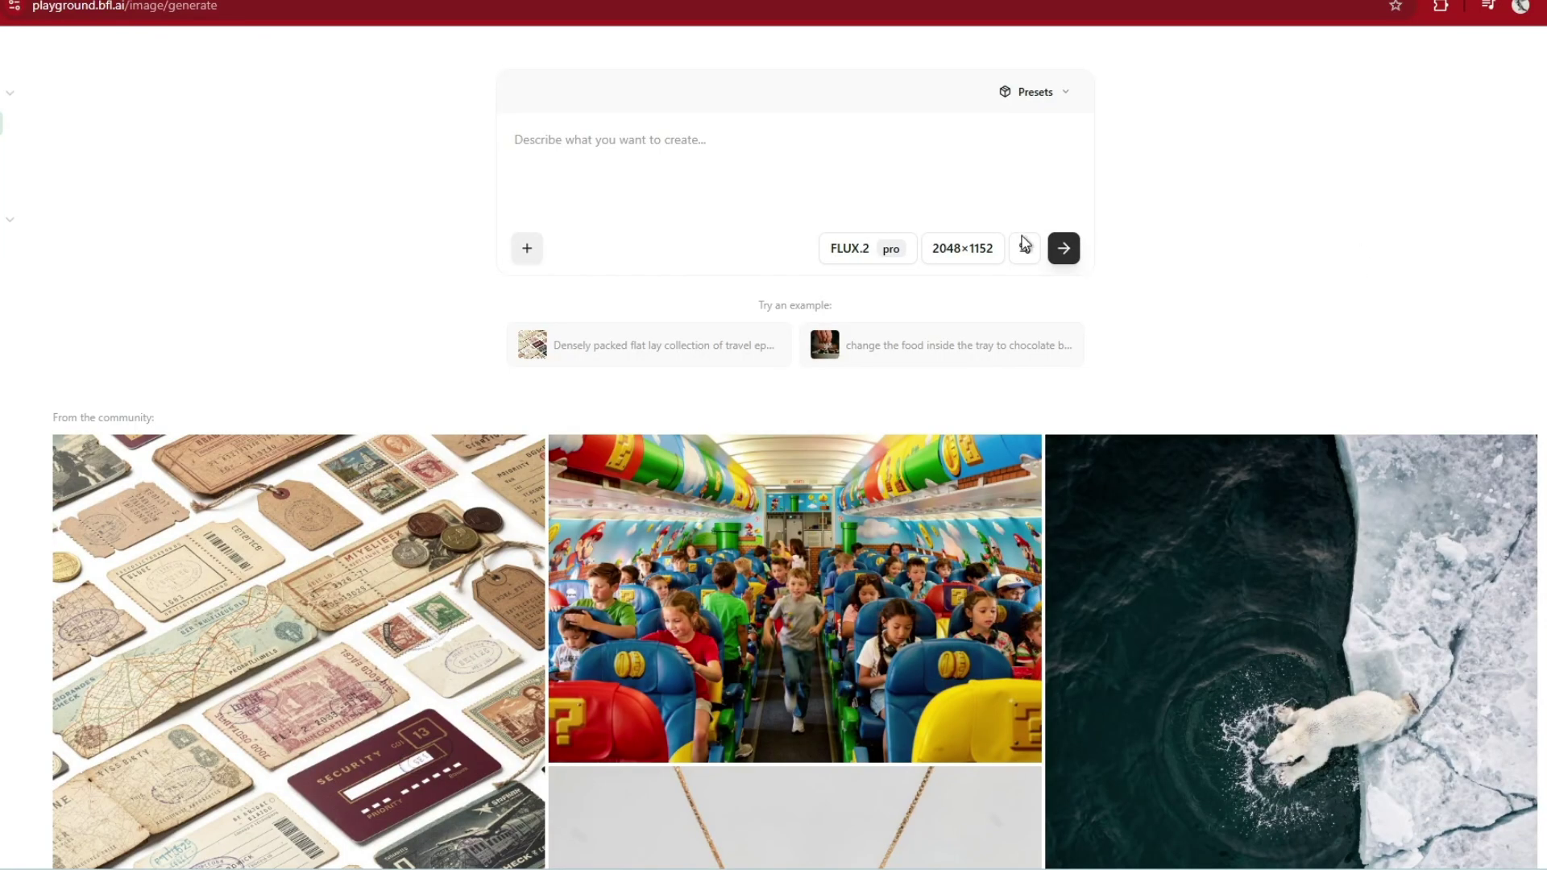
Generate the barrel-vault gallery from the pasted prompt plus Modern Digital style, viewed full size.
{"action": "left_click", "coordinate": [727, 139]}
{"action": "type", "text": "Concrete barrel vault skylight bringing natural light below grade illuminating white gallery walls with changing light quality throughout day, museum architecture photography treating light as material, noon with direct overhead sun creating dramatic light shaft, art-ready space, contemplative mood demonstrating how subterranean spaces can maintain connection to sky and diurnal cycles."}
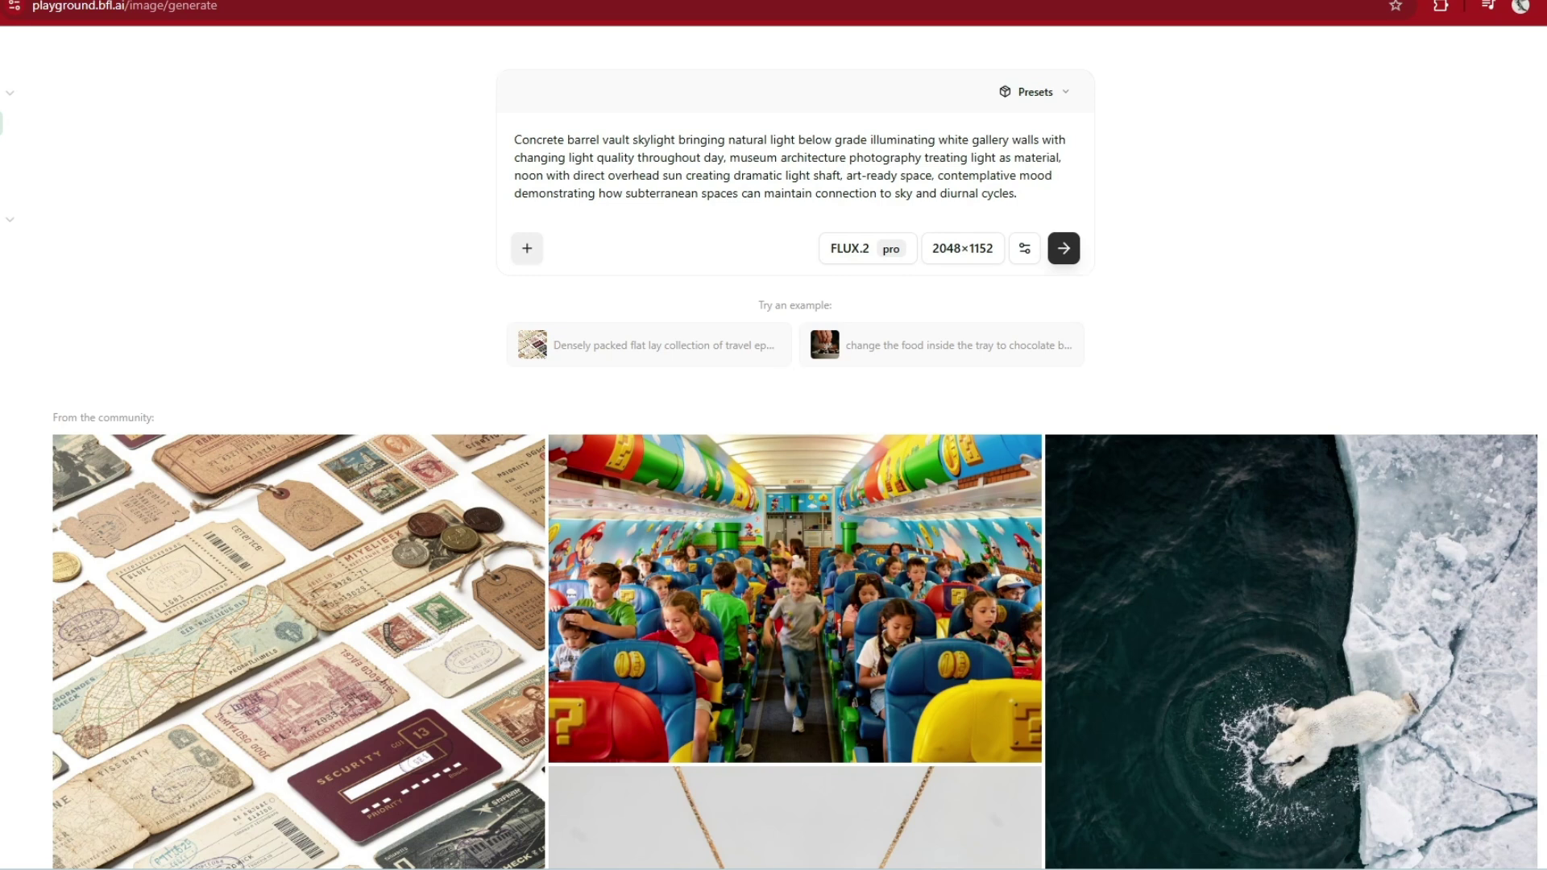
{"action": "type", "text": "Modern Digital photography shot on Sony A7IV, clean sharp, high dynamic range"}
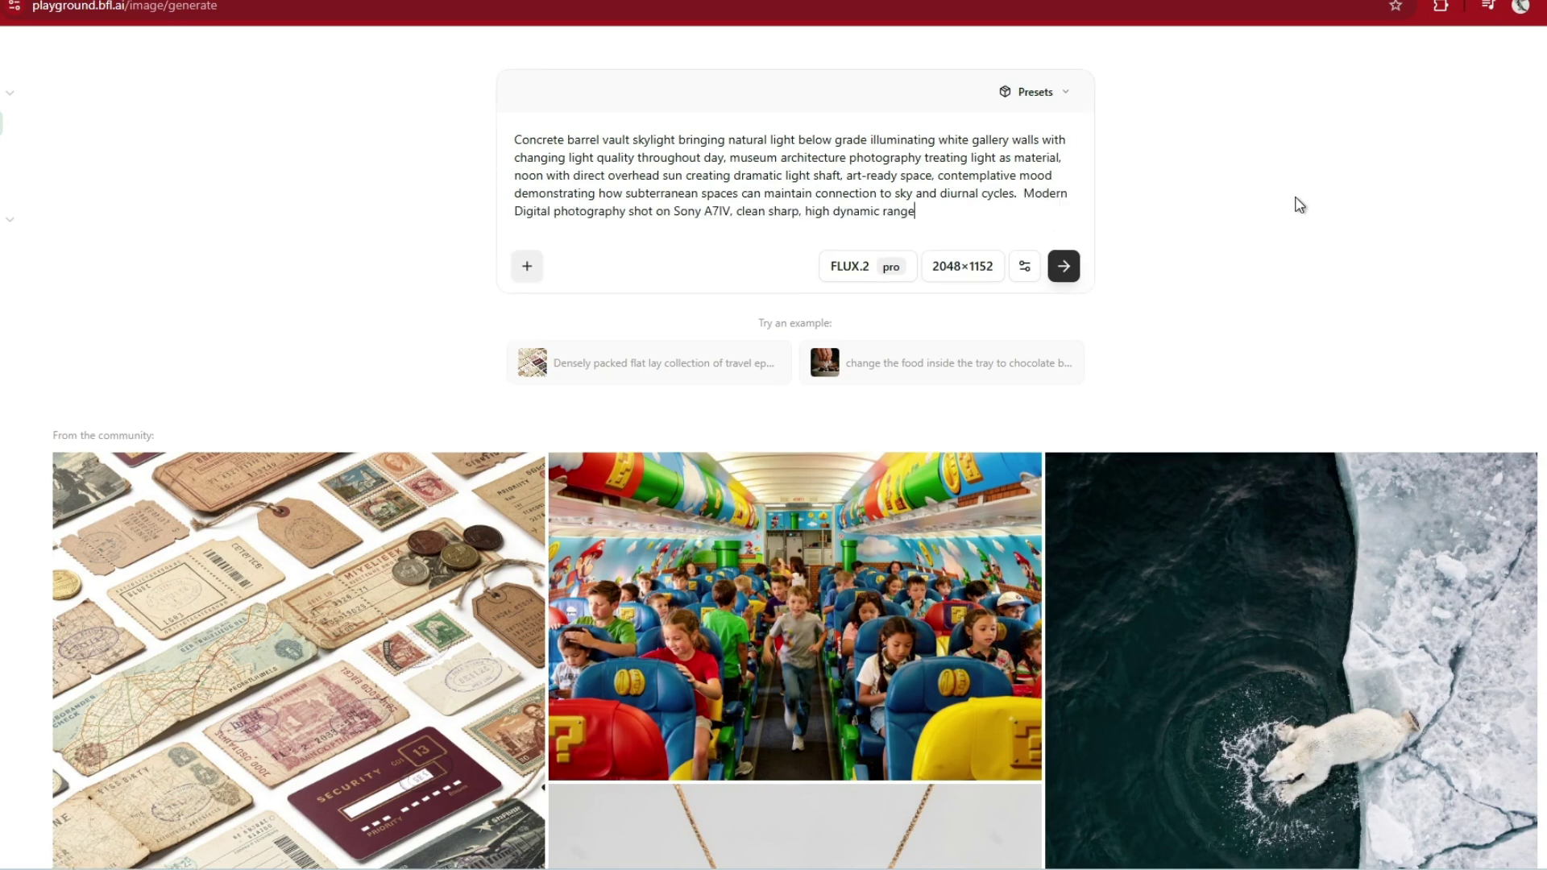
{"action": "type", "text": "."}
{"action": "left_click", "coordinate": [1068, 274]}
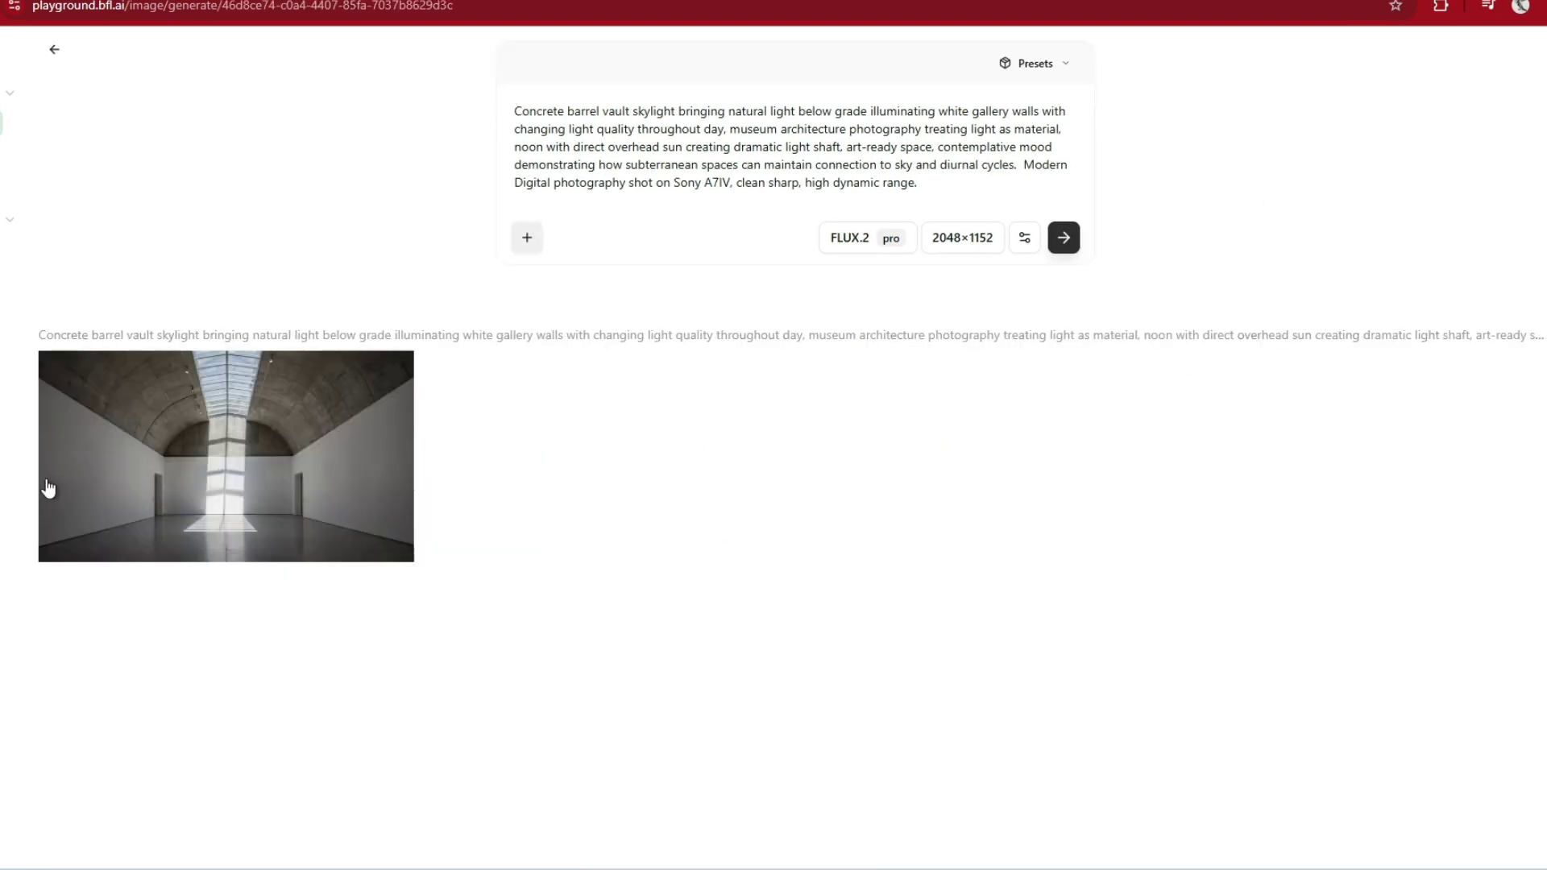
{"action": "left_click", "coordinate": [107, 476]}
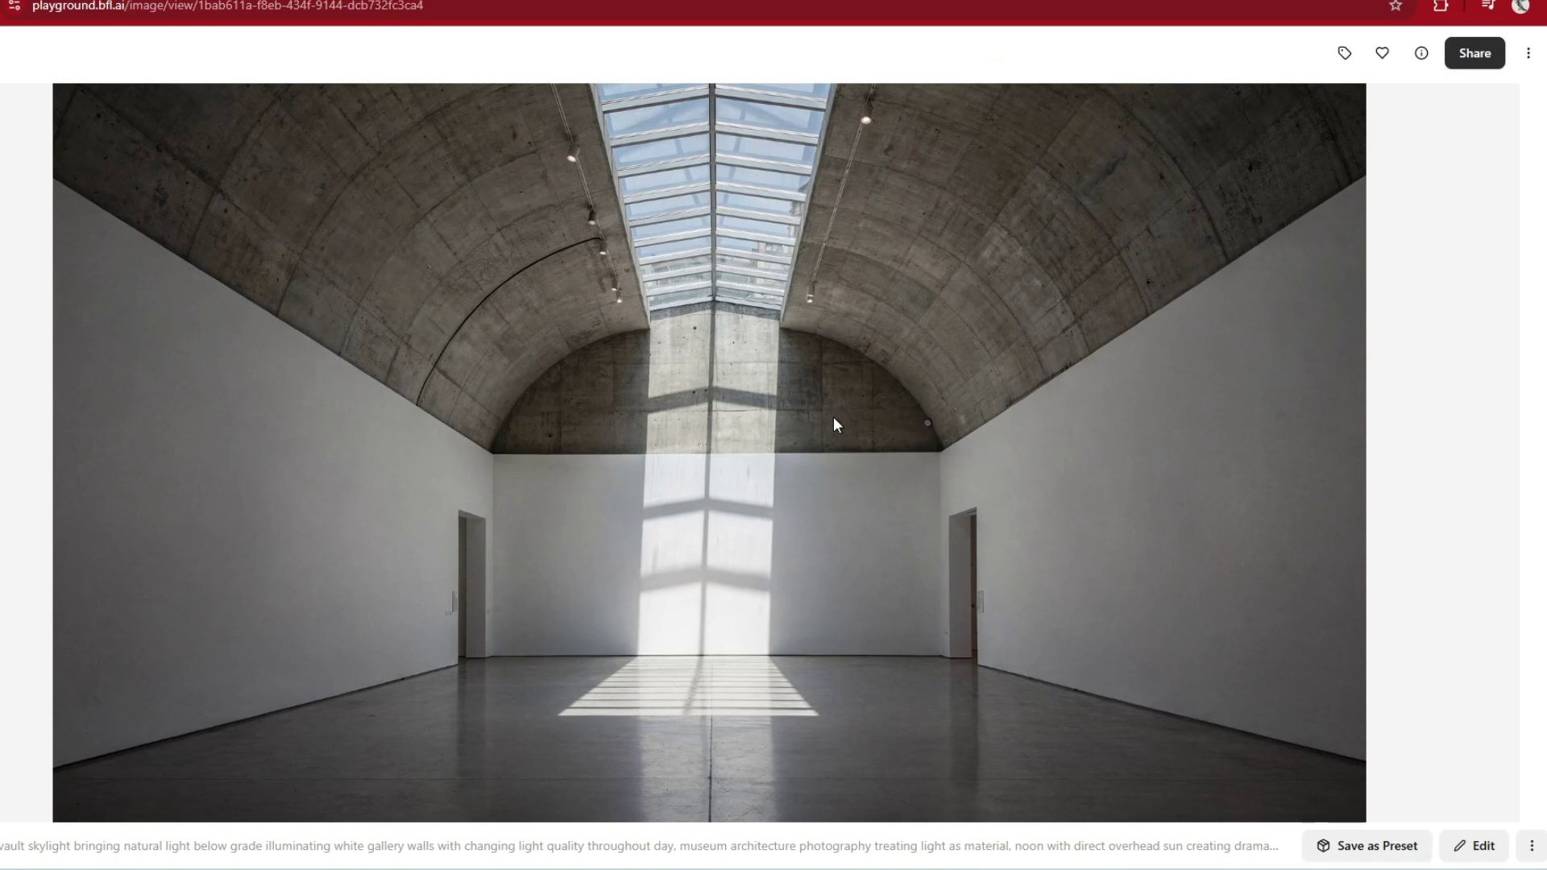
Add 'art work on the white walls.' to the gallery prompt, regenerate, and view the result.
{"action": "key", "text": "Escape"}
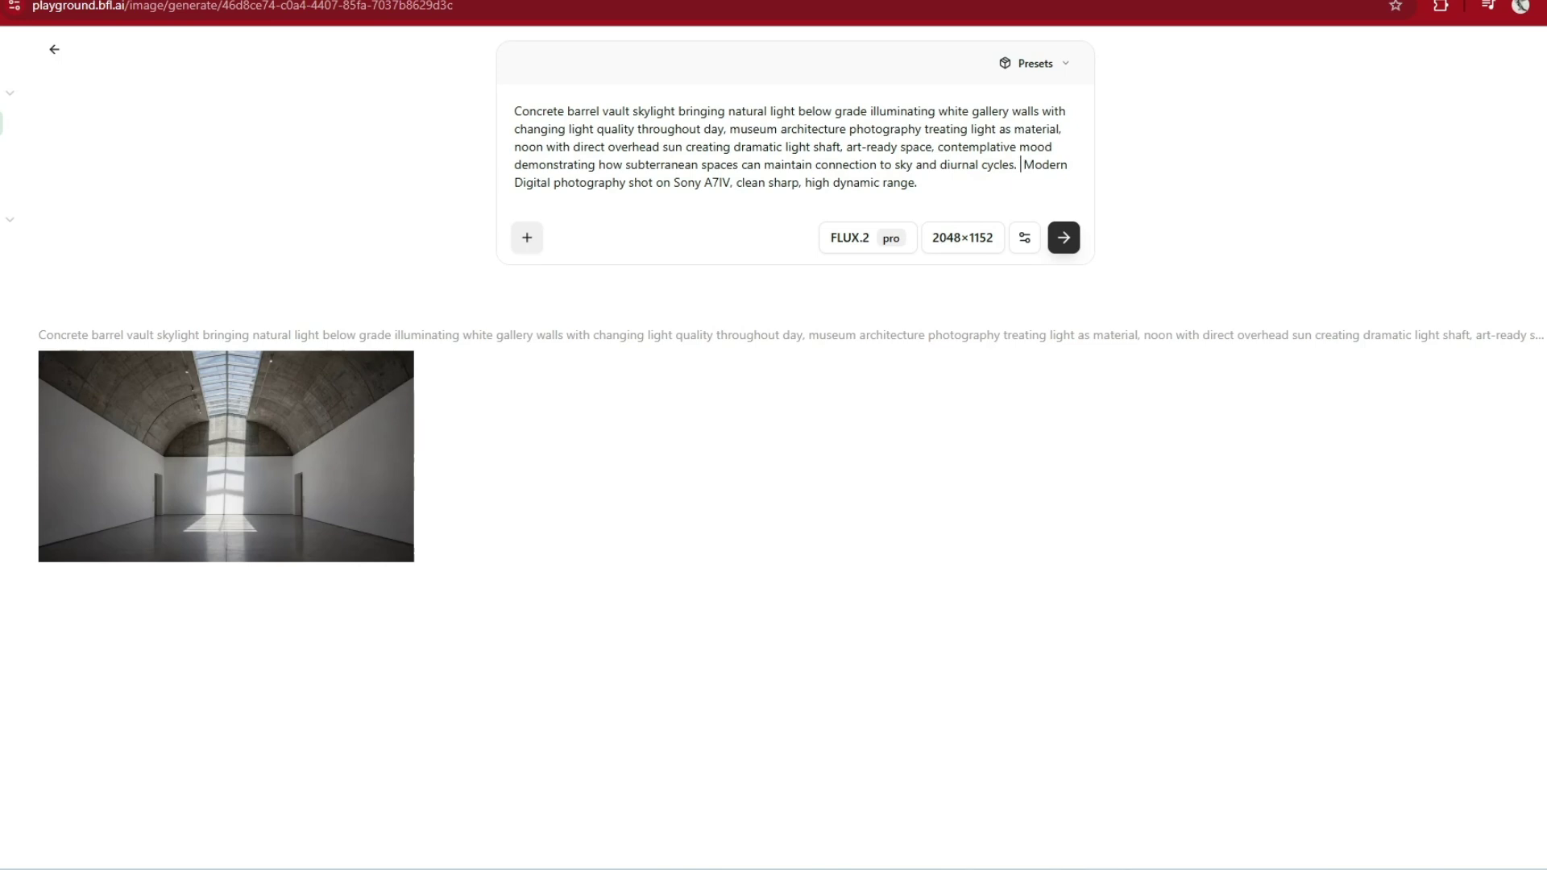
{"action": "type", "text": "art work on the white "}
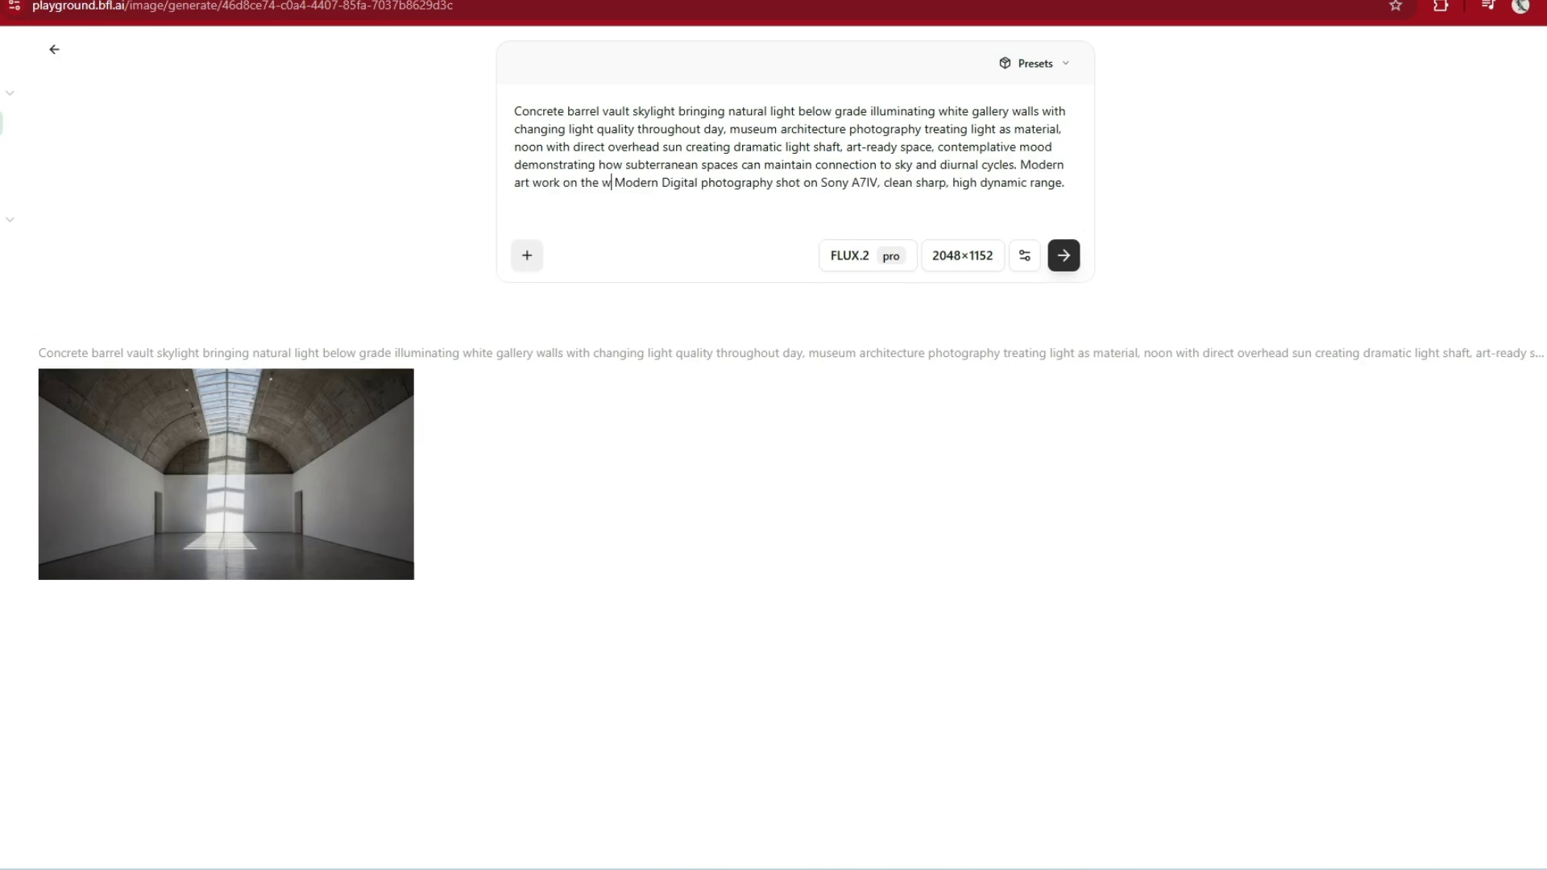
{"action": "type", "text": "walls."}
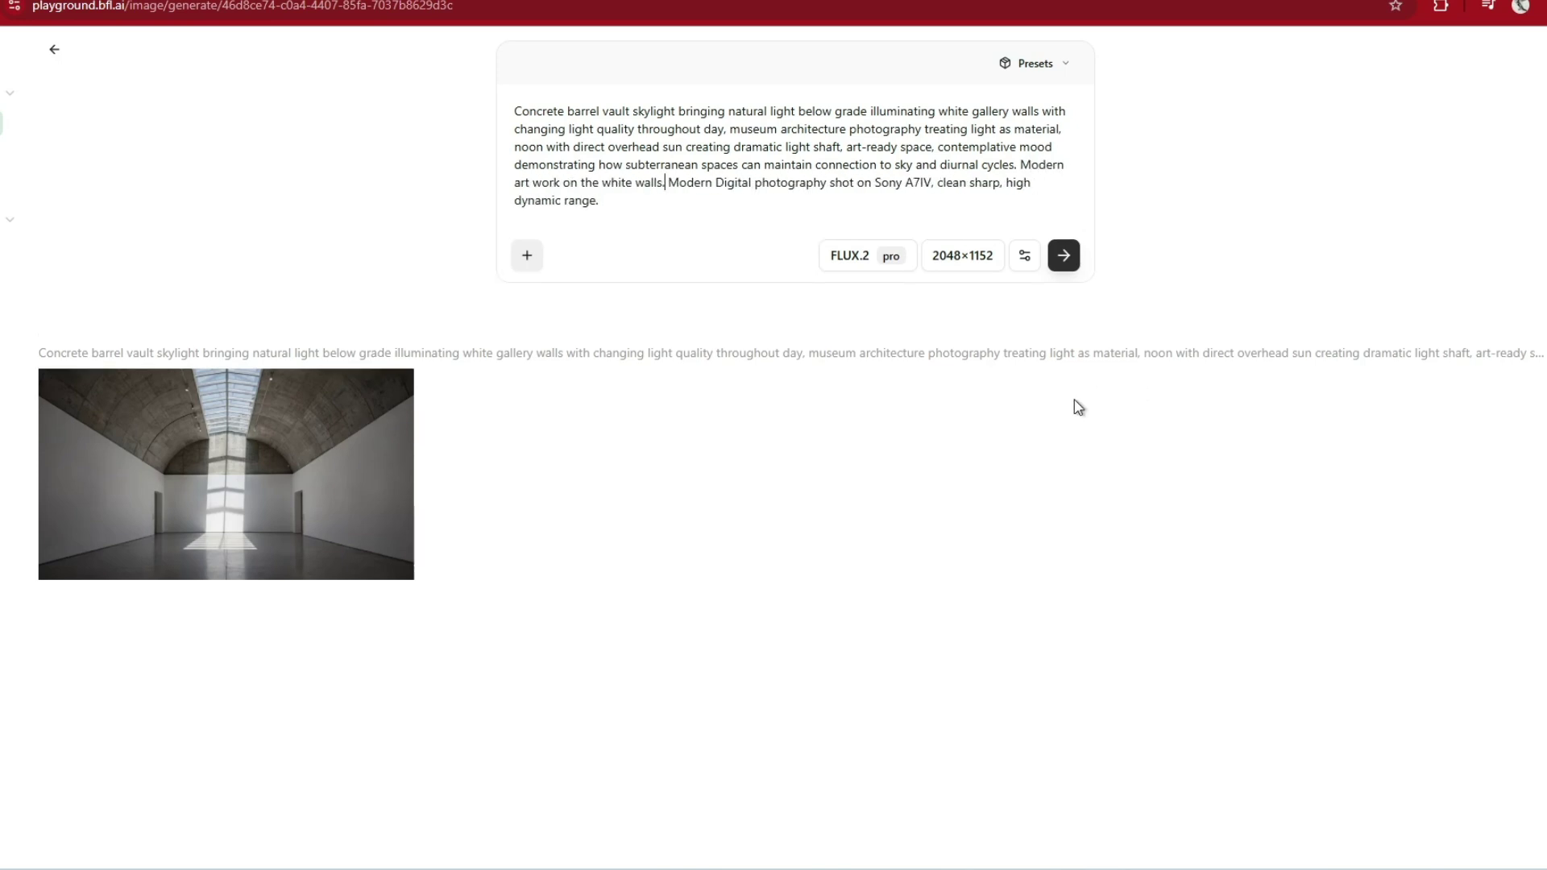
{"action": "left_click", "coordinate": [1066, 256]}
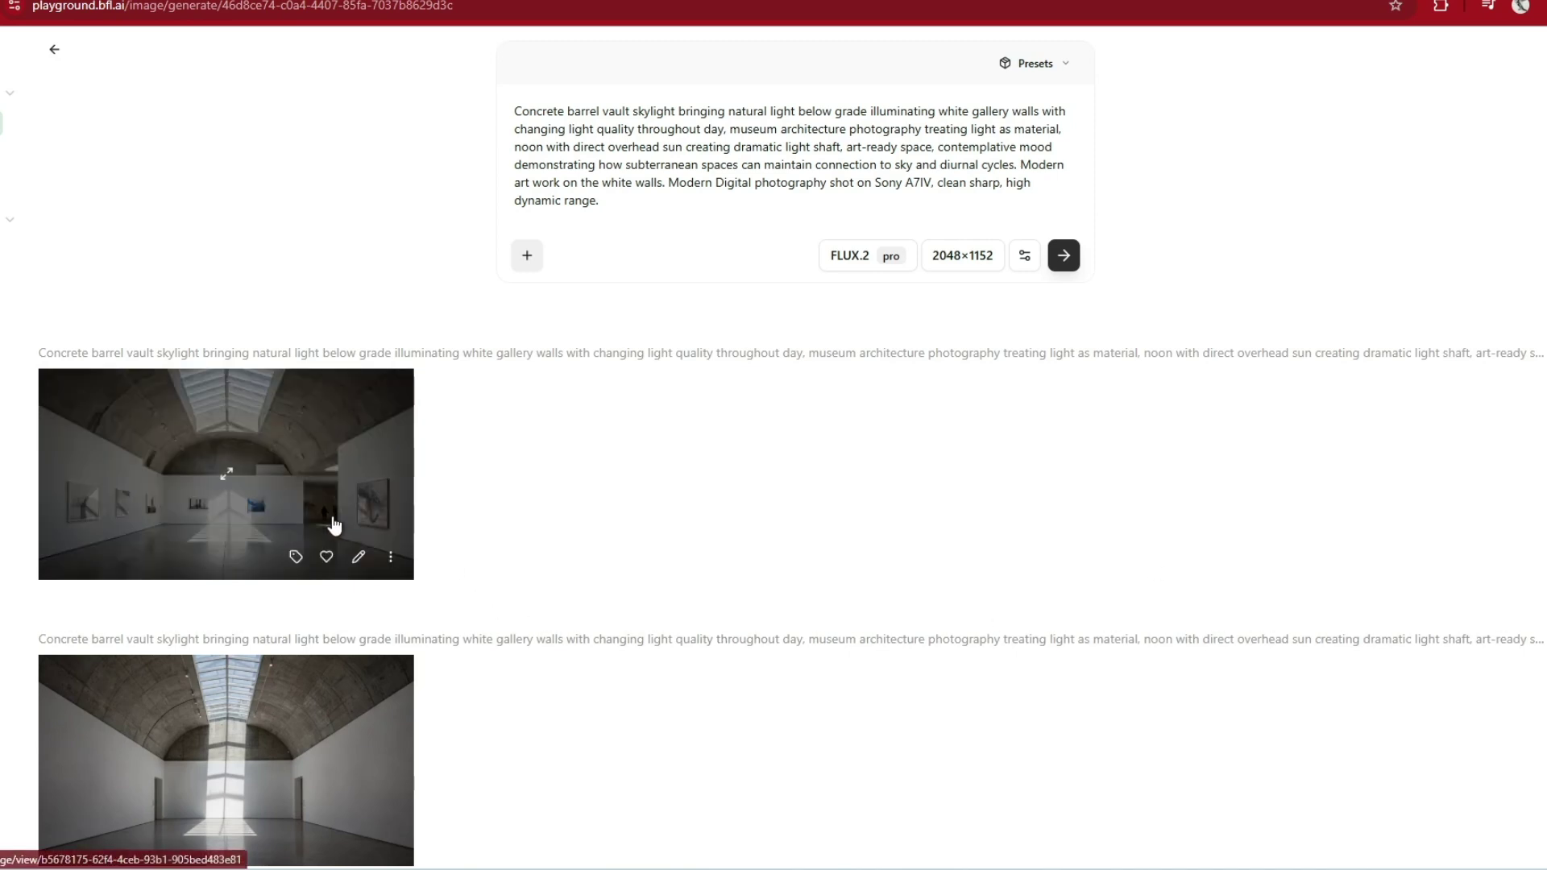
{"action": "left_click", "coordinate": [315, 503]}
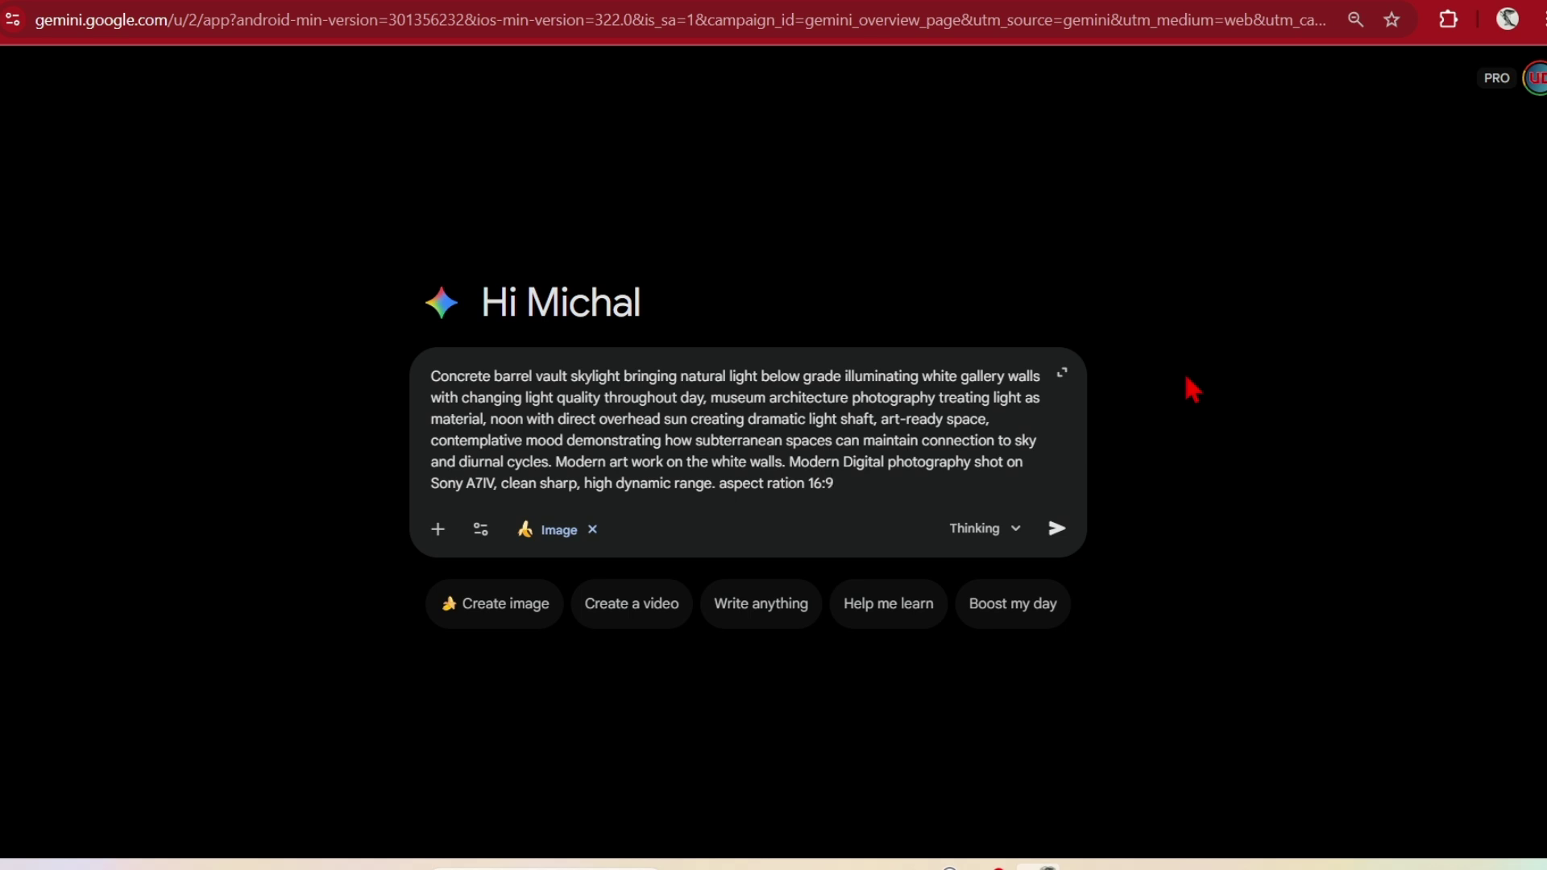
Generate the 16:9 barrel-vault gallery prompt in Gemini Image mode and view it full screen.
{"action": "left_click", "coordinate": [1059, 531]}
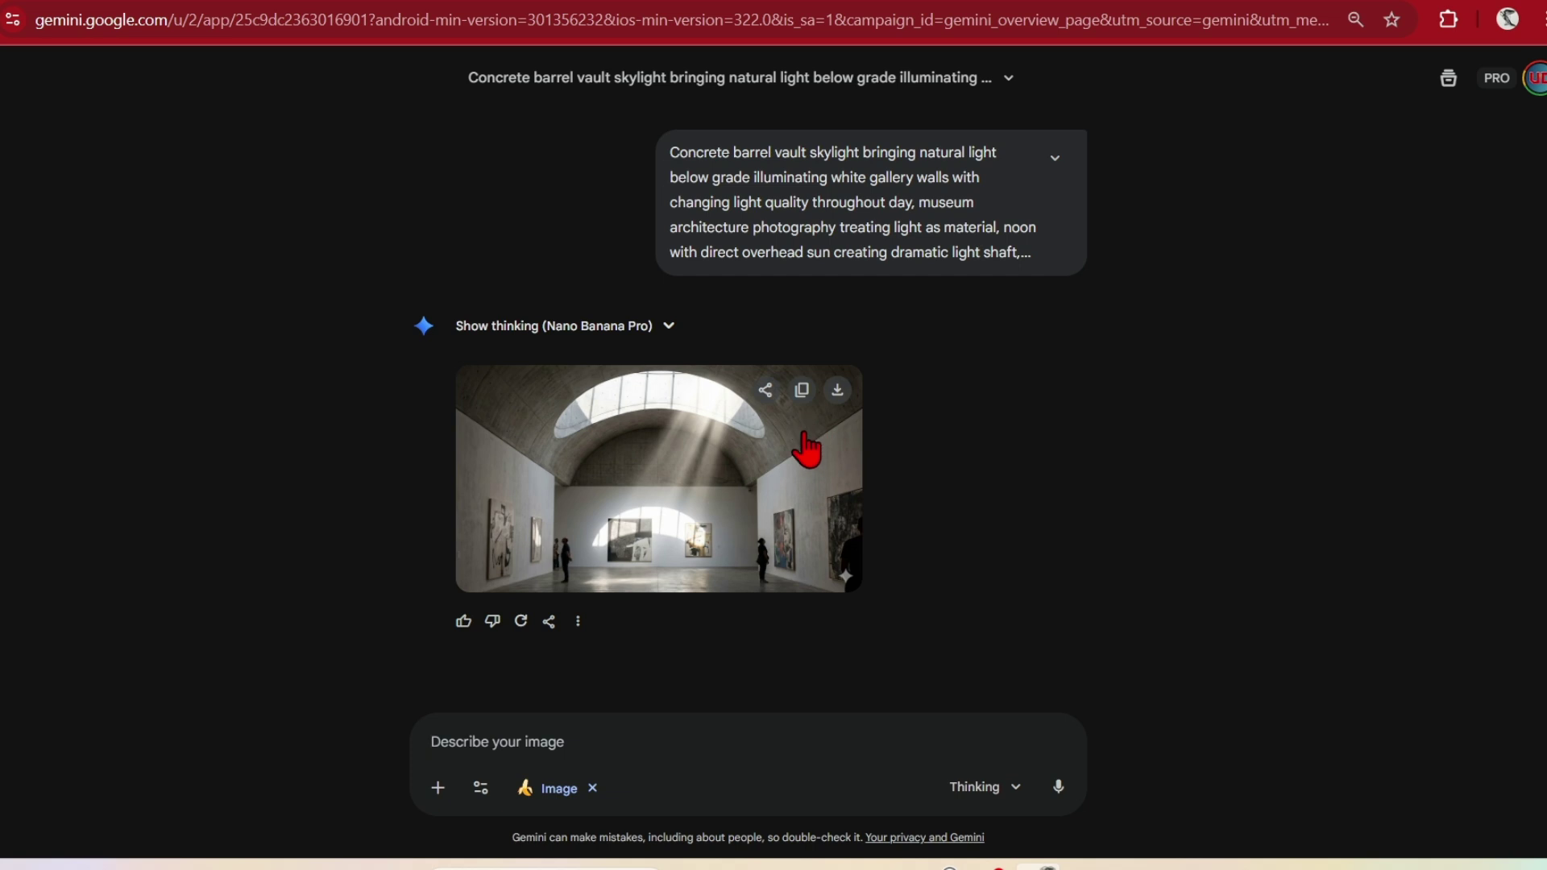
{"action": "left_click", "coordinate": [806, 439]}
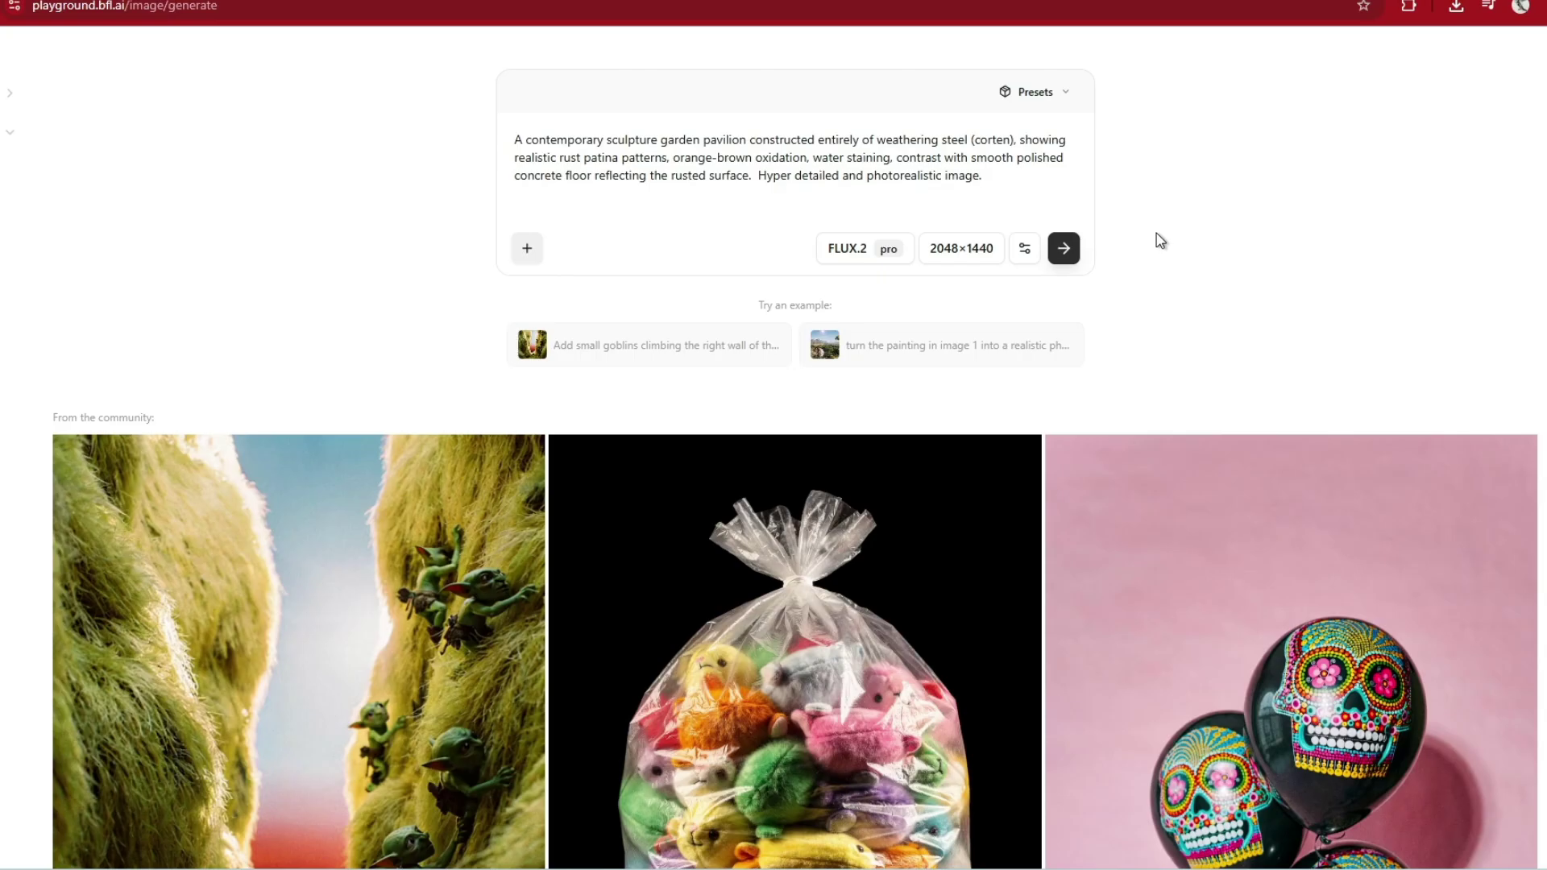
Generate the corten-steel sculpture pavilion image and zoom into its rust texture full size.
{"action": "left_click", "coordinate": [1064, 249]}
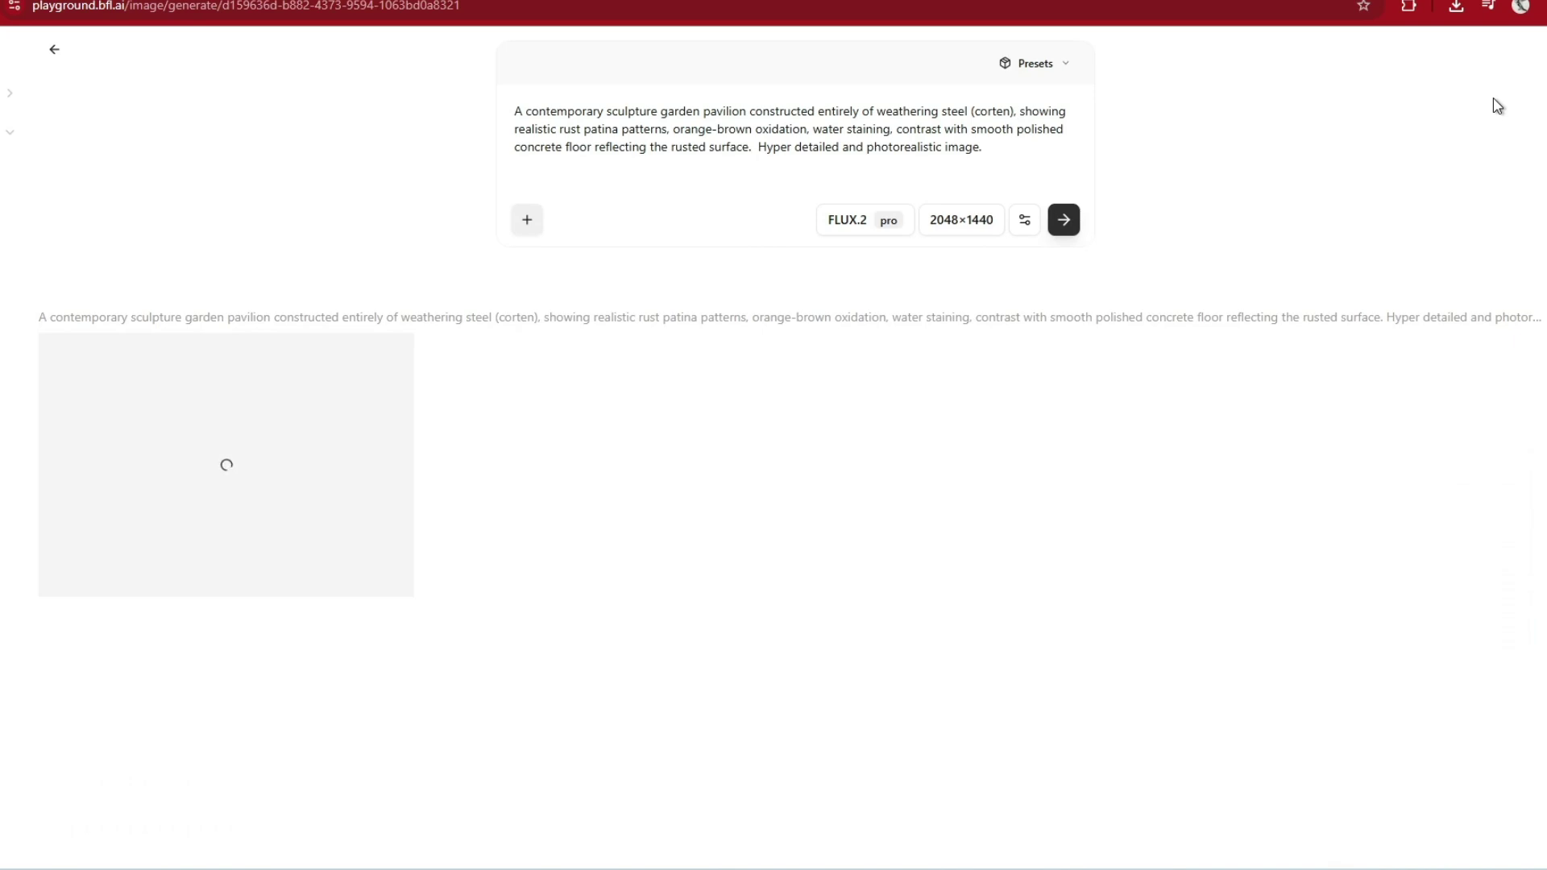
{"action": "left_click", "coordinate": [209, 395]}
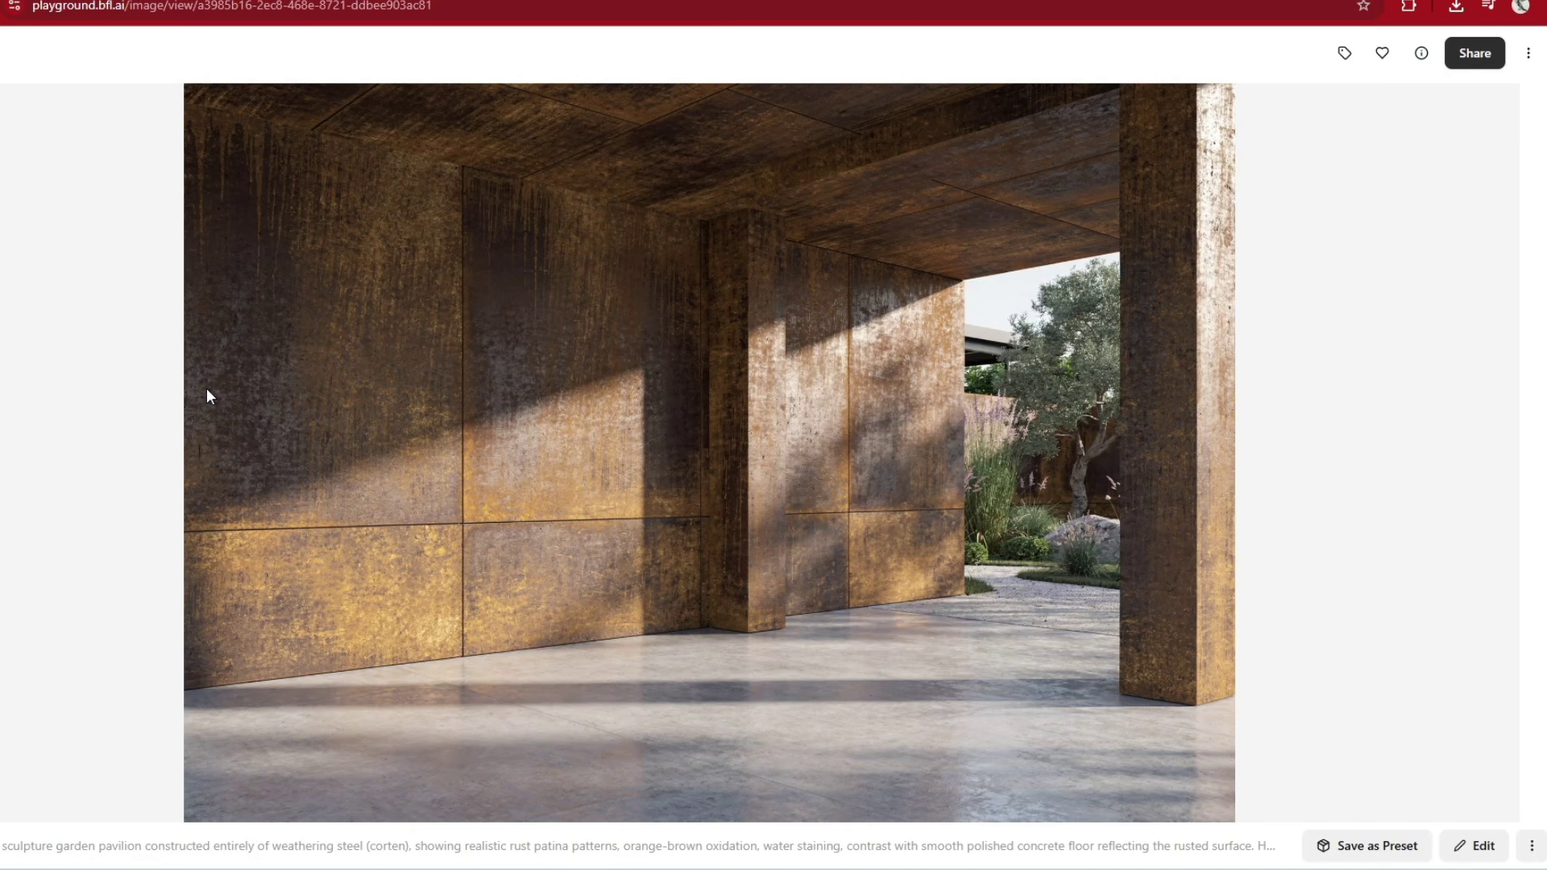
{"action": "scroll", "coordinate": [617, 628], "scroll_direction": "up", "scroll_amount": 5}
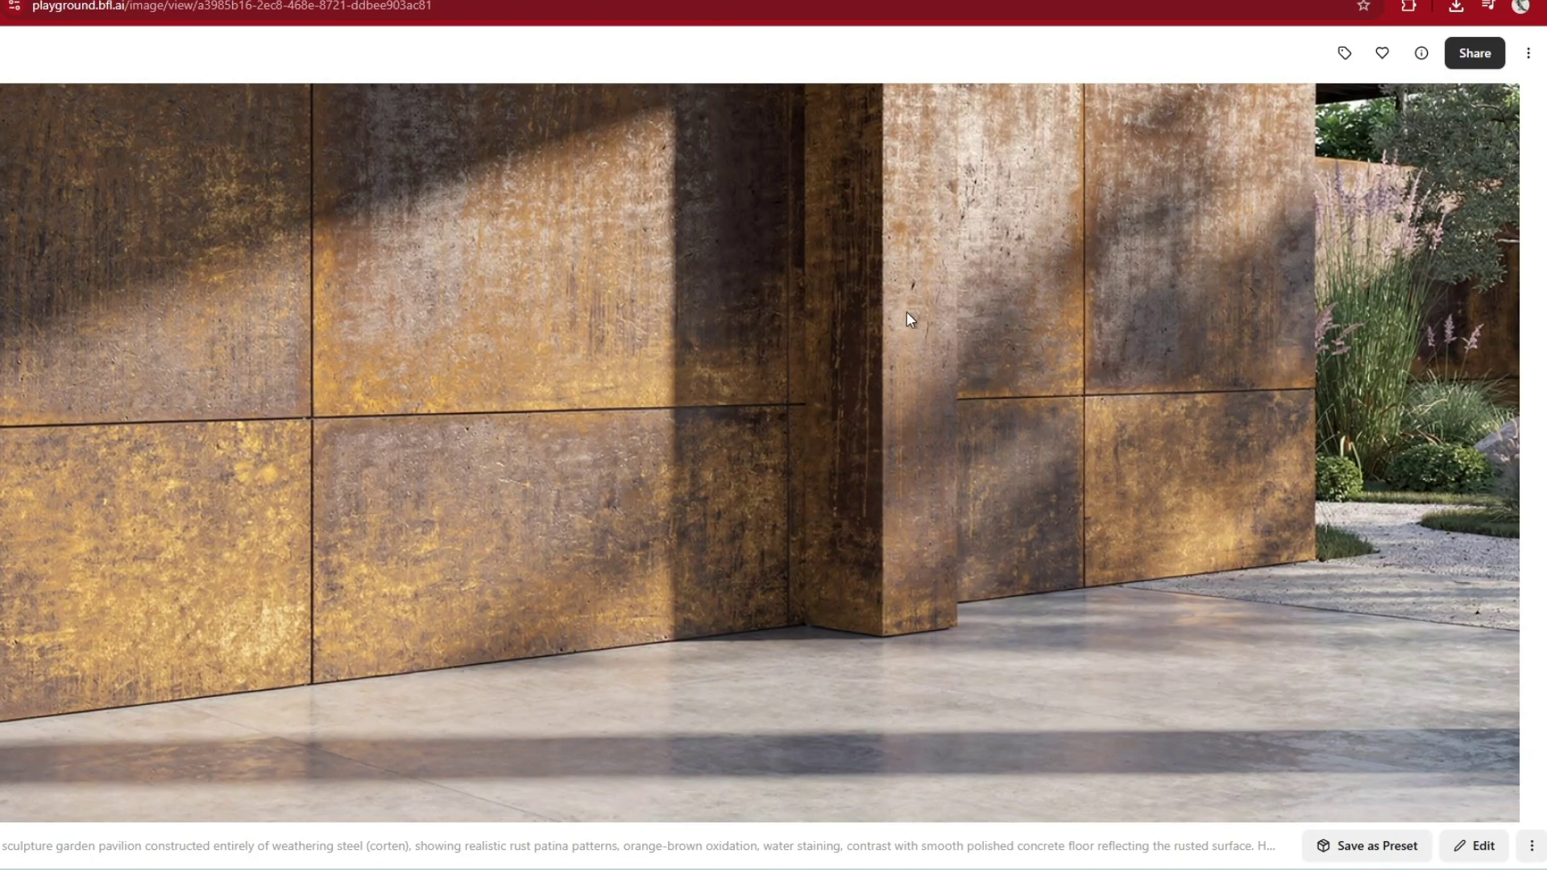
{"action": "scroll", "coordinate": [549, 651], "scroll_direction": "down", "scroll_amount": 5}
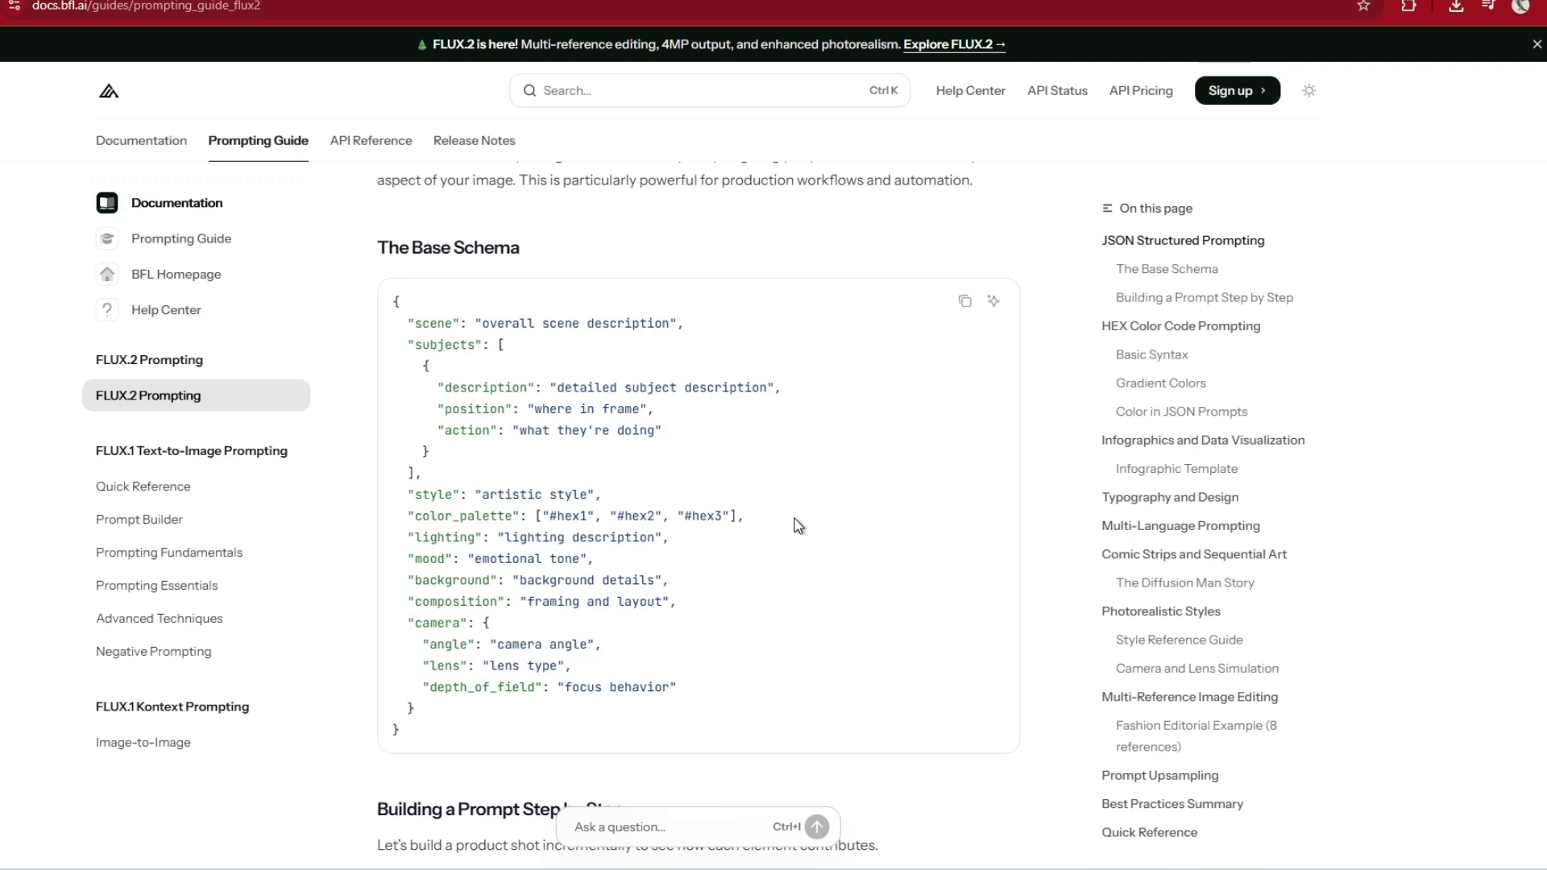
{"action": "scroll", "coordinate": [793, 535], "scroll_direction": "down", "scroll_amount": 5}
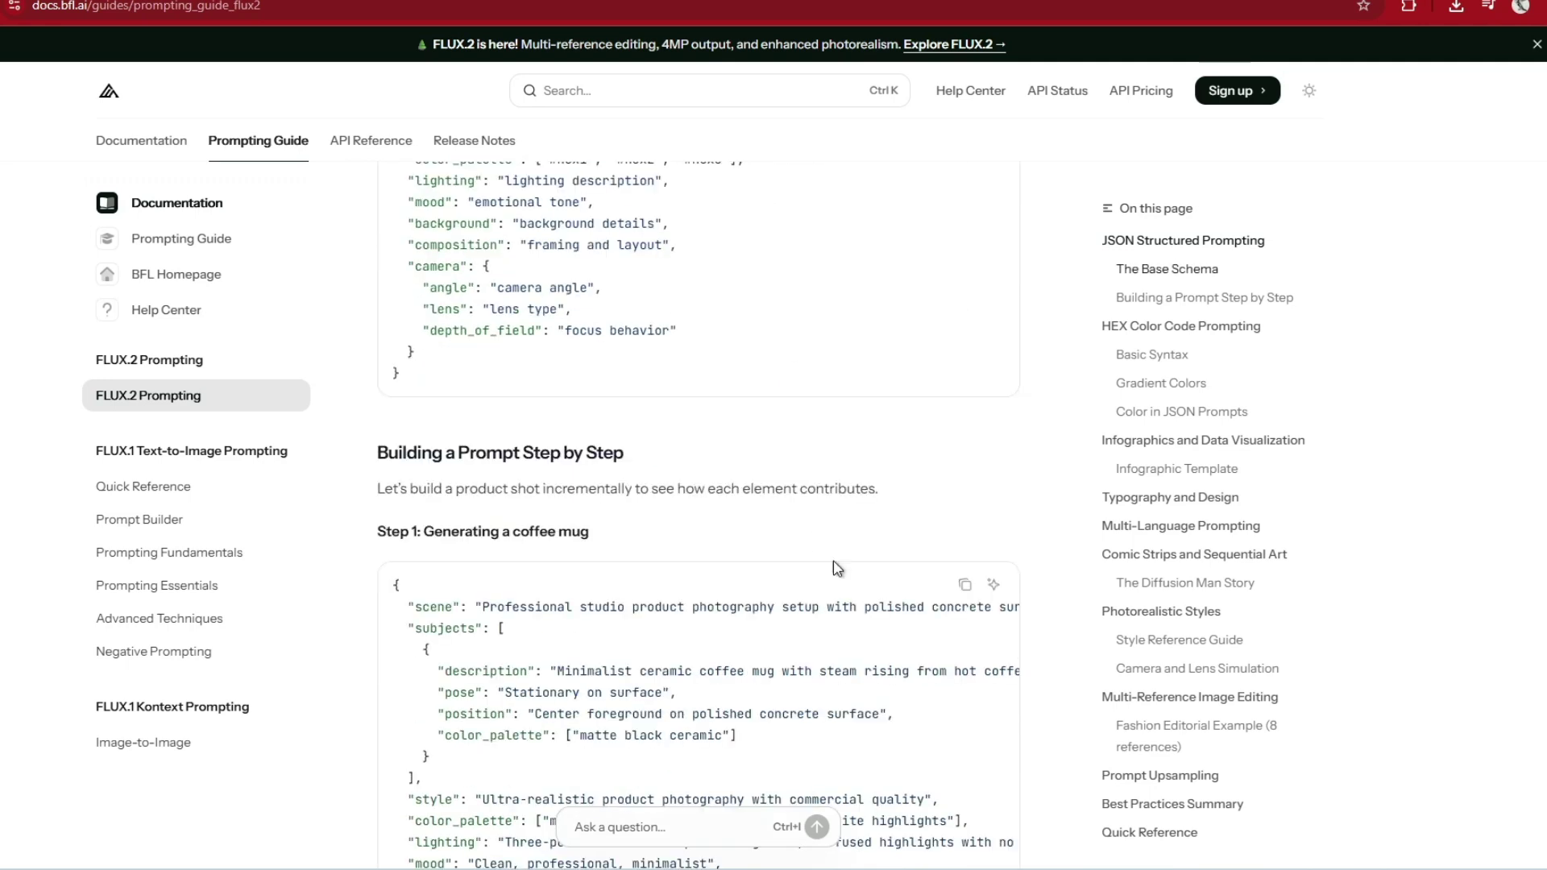
{"action": "scroll", "coordinate": [760, 613], "scroll_direction": "up", "scroll_amount": 5}
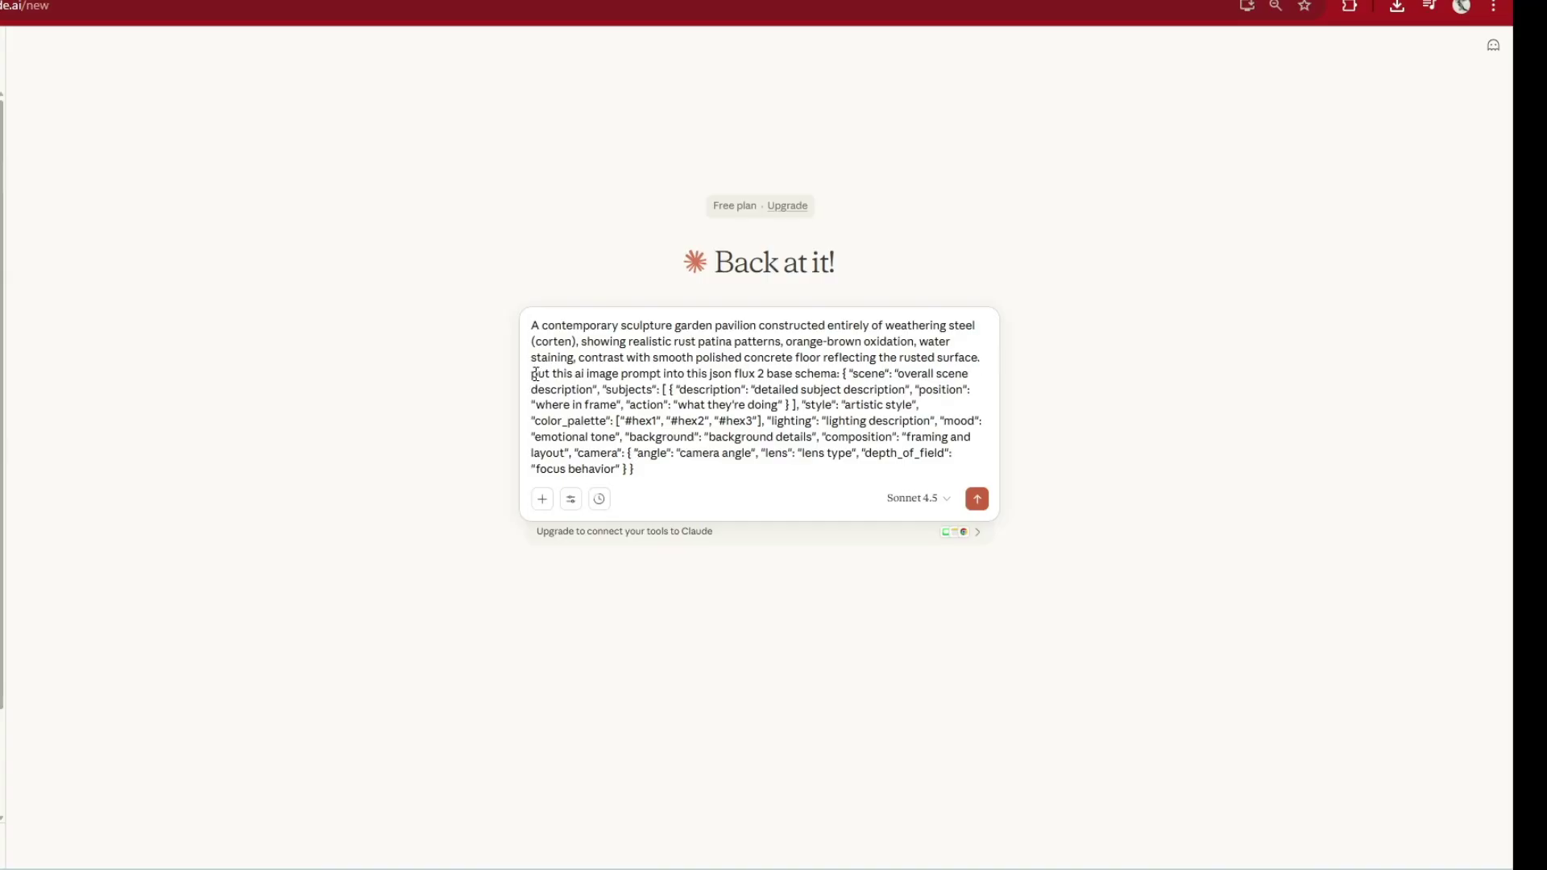
Have Claude convert the corten pavilion prompt to the FLUX.2 JSON base schema and copy it.
{"action": "left_click_drag", "start_coordinate": [532, 373], "coordinate": [840, 373]}
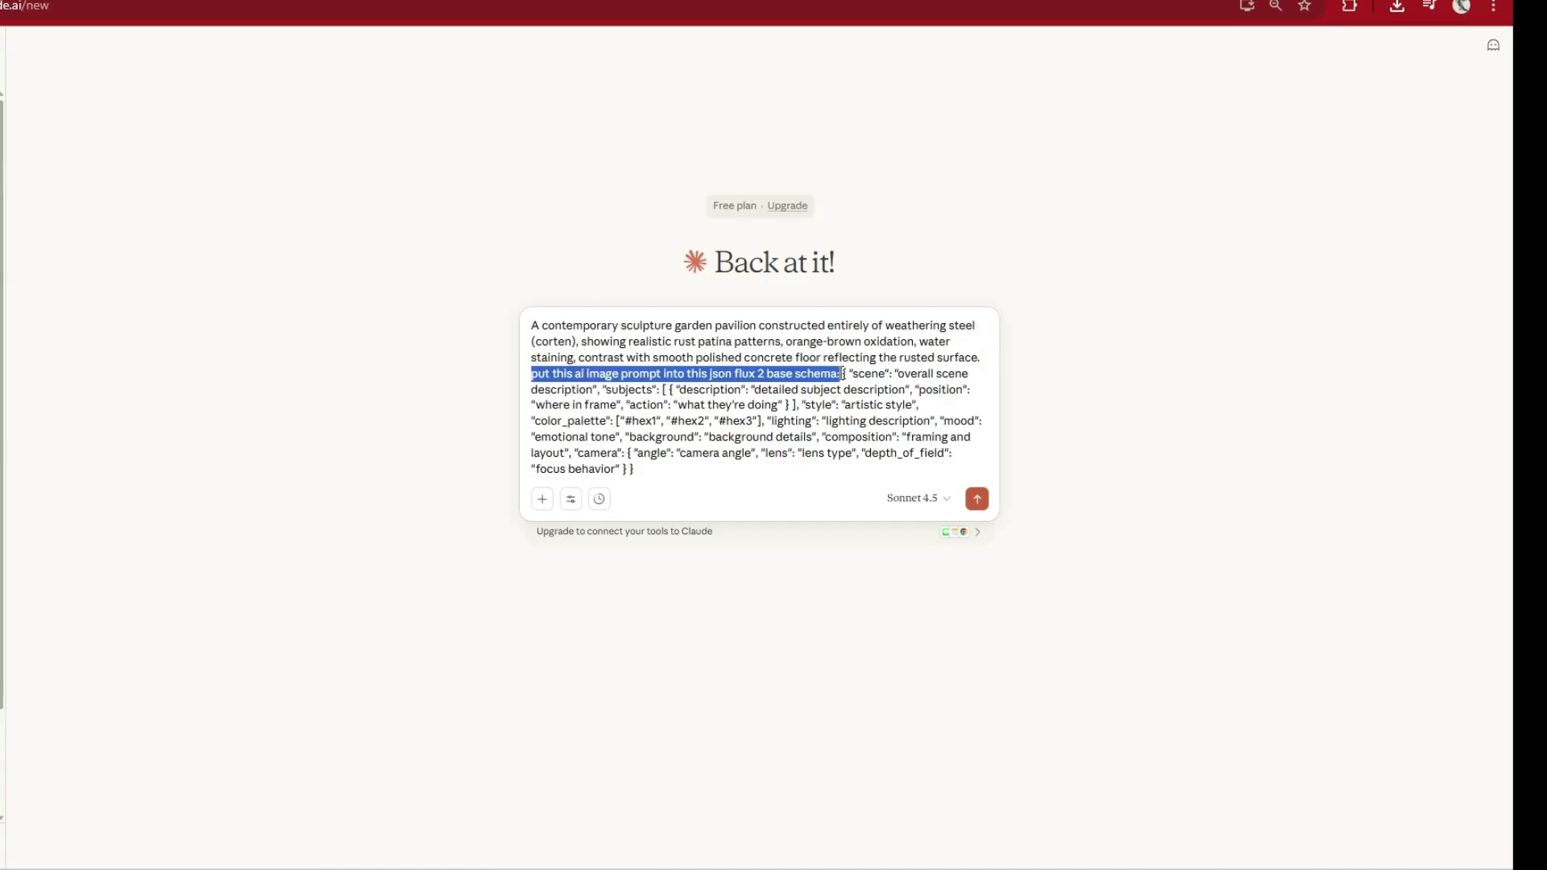
{"action": "left_click_drag", "start_coordinate": [634, 469], "coordinate": [843, 373]}
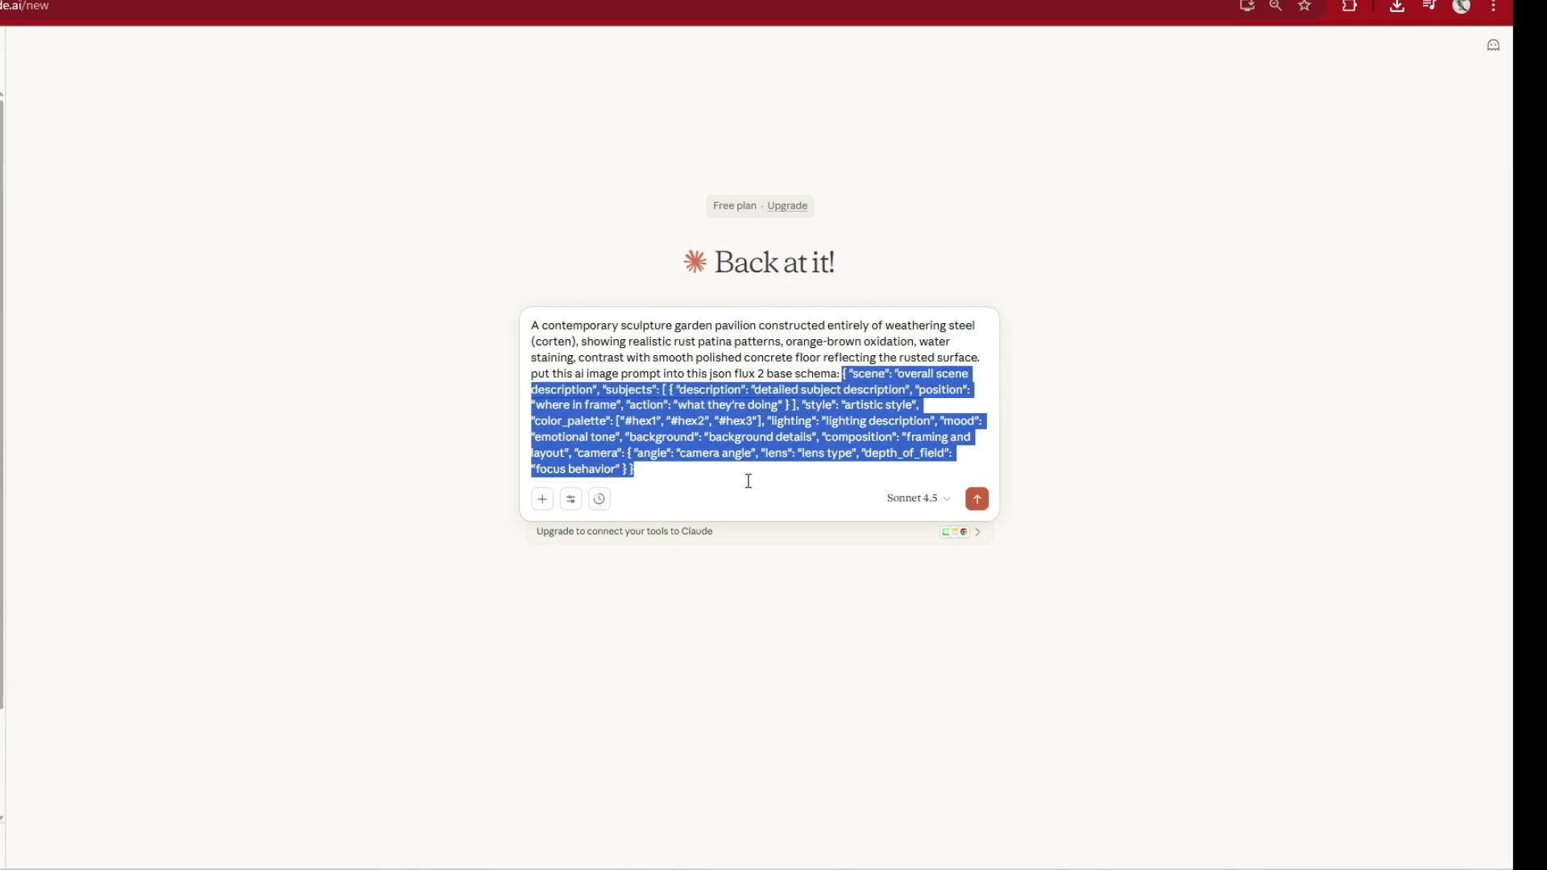
{"action": "left_click", "coordinate": [977, 499]}
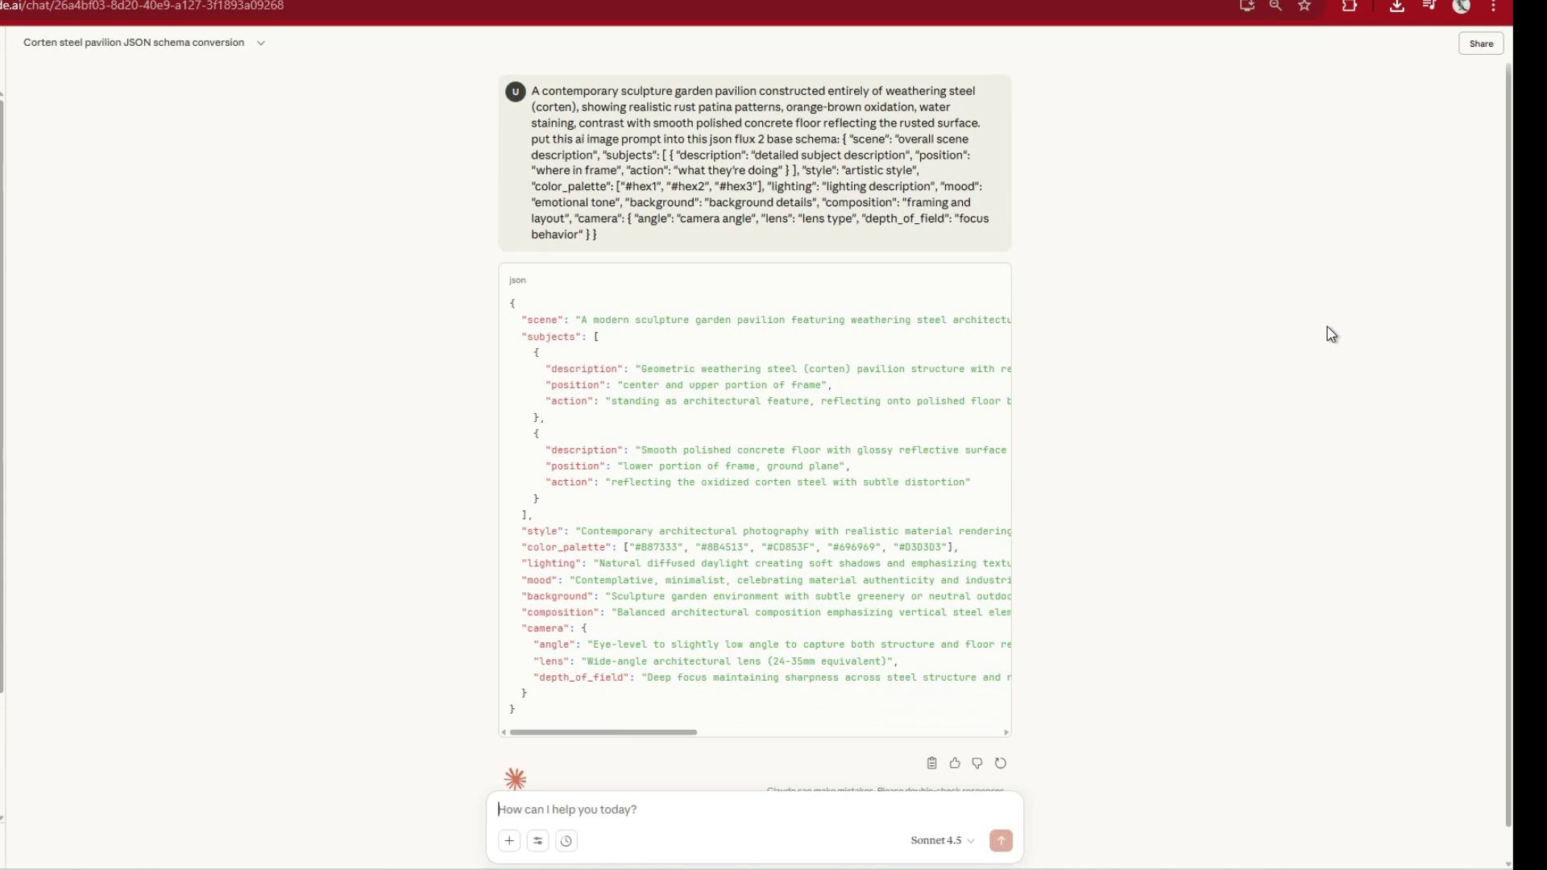
{"action": "left_click", "coordinate": [994, 281]}
{"action": "key", "text": "ctrl+Tab"}
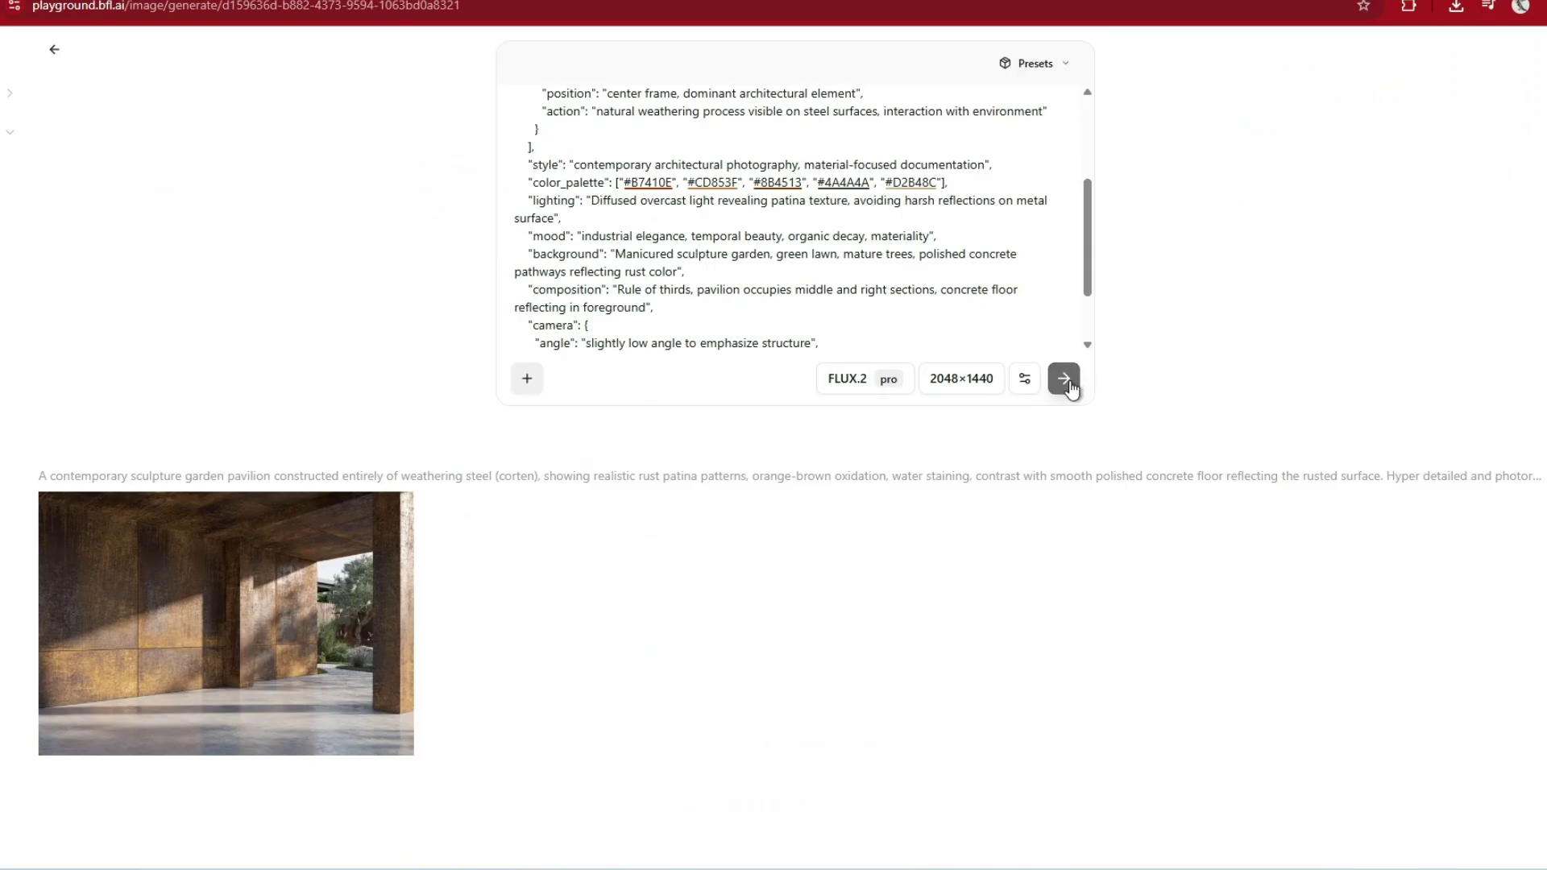
Generate an image from the JSON prompt and open the new corten pavilion result full size.
{"action": "left_click", "coordinate": [1064, 378]}
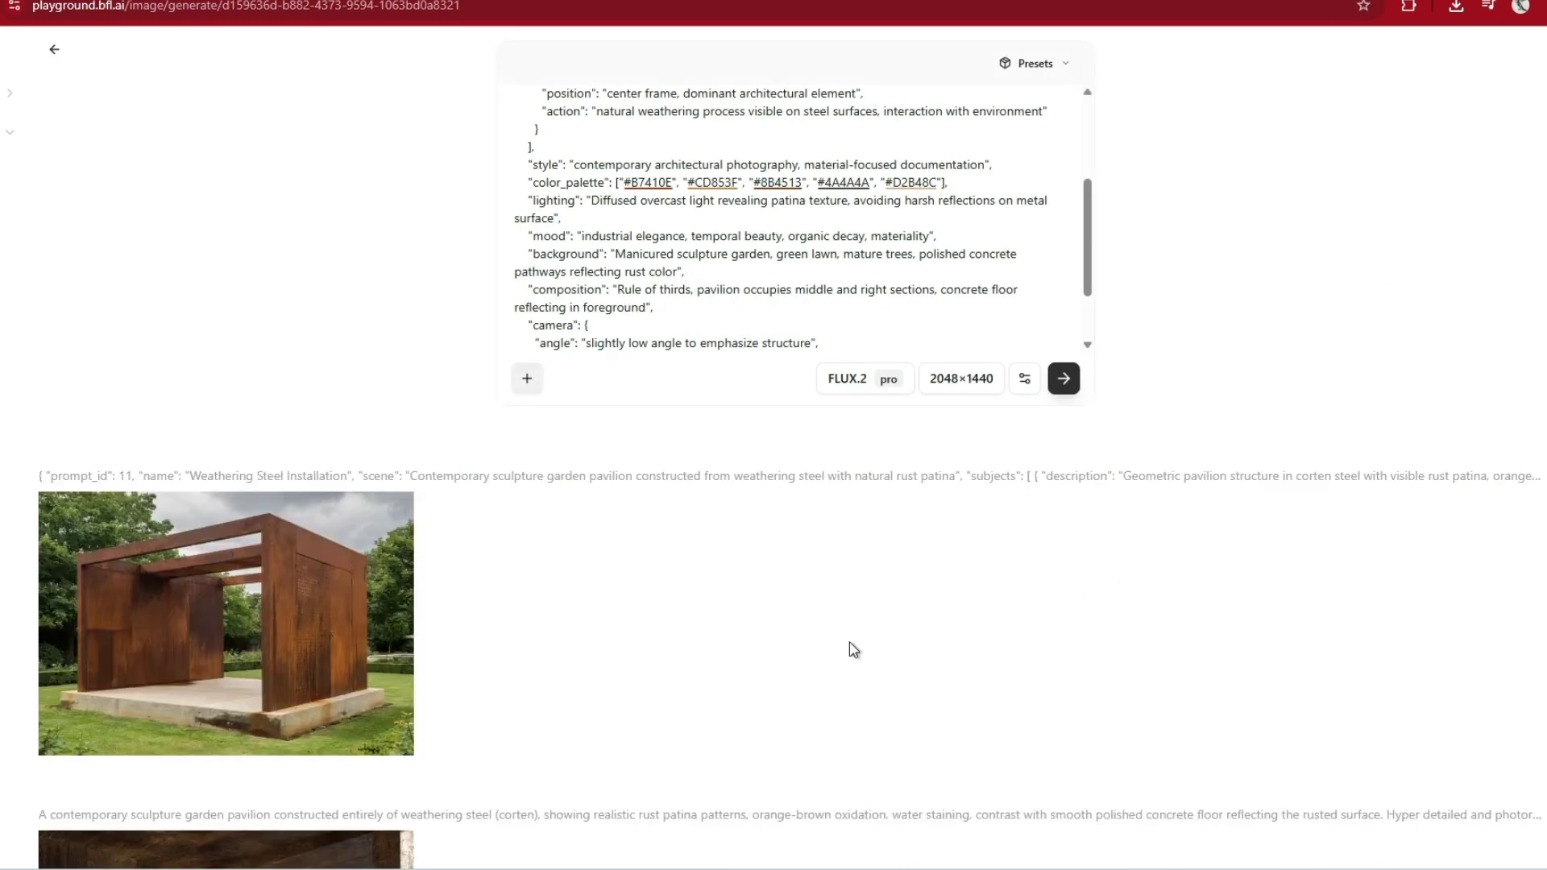
{"action": "mouse_move", "coordinate": [230, 635]}
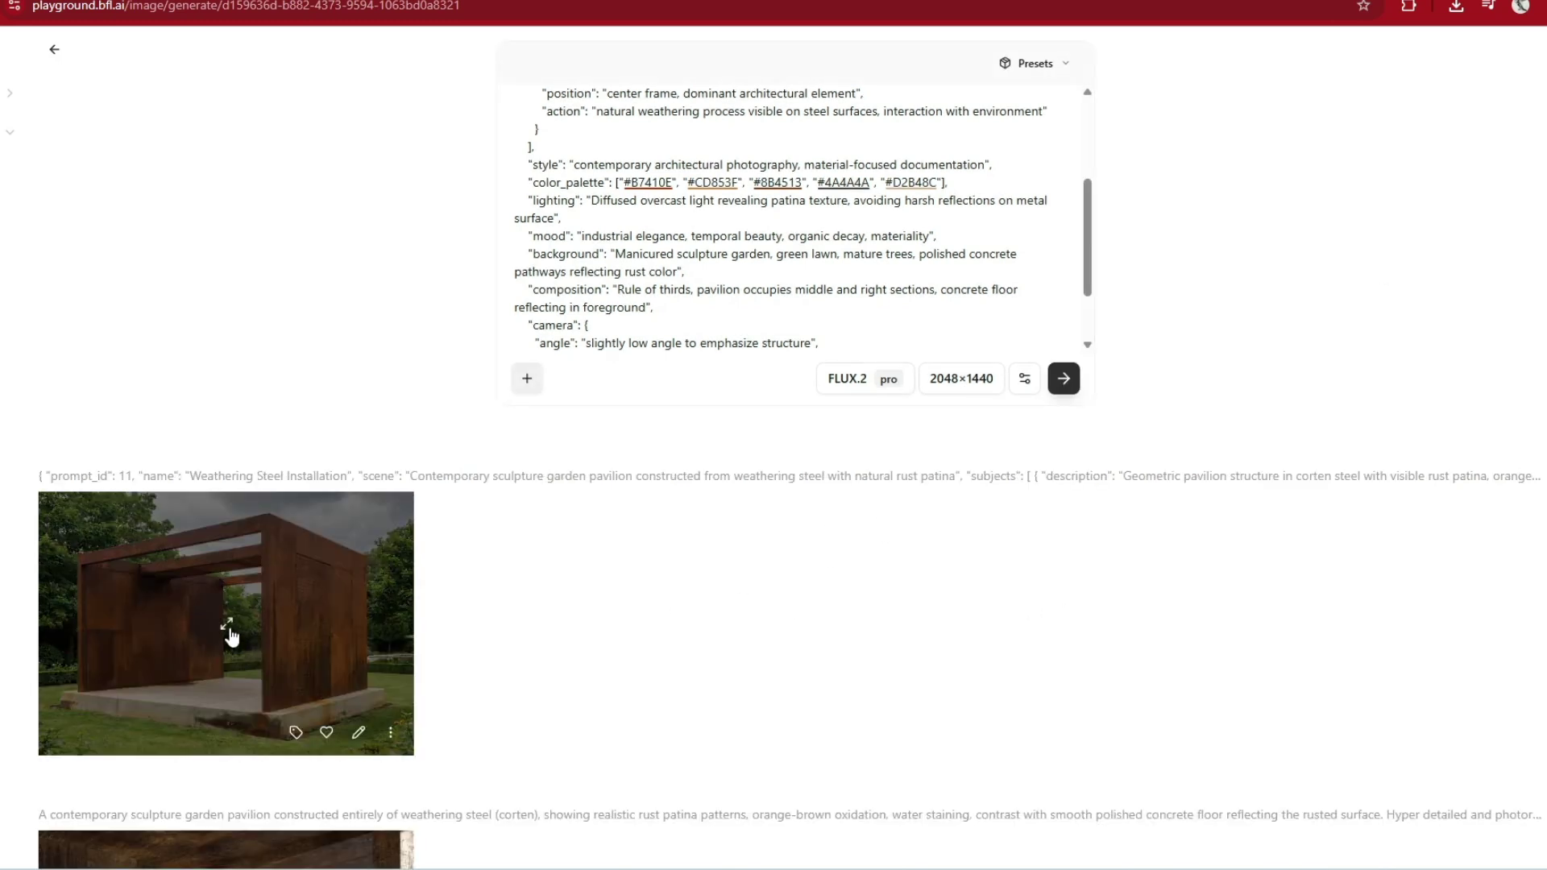
{"action": "left_click", "coordinate": [295, 571]}
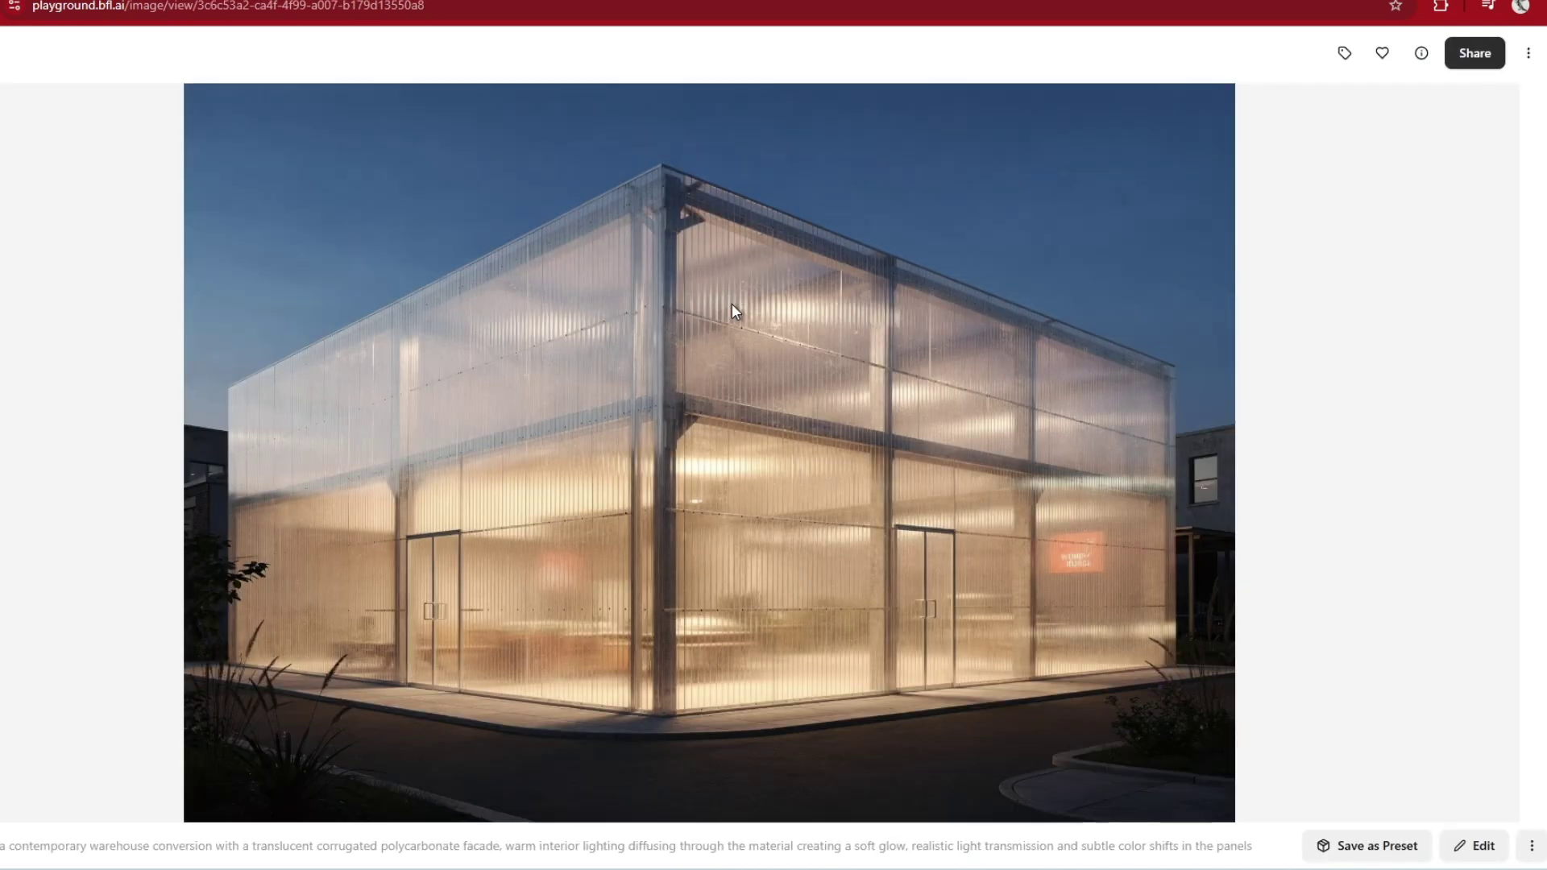
Inspect the polycarbonate warehouse image full size, zooming in and out.
{"action": "left_click", "coordinate": [732, 306]}
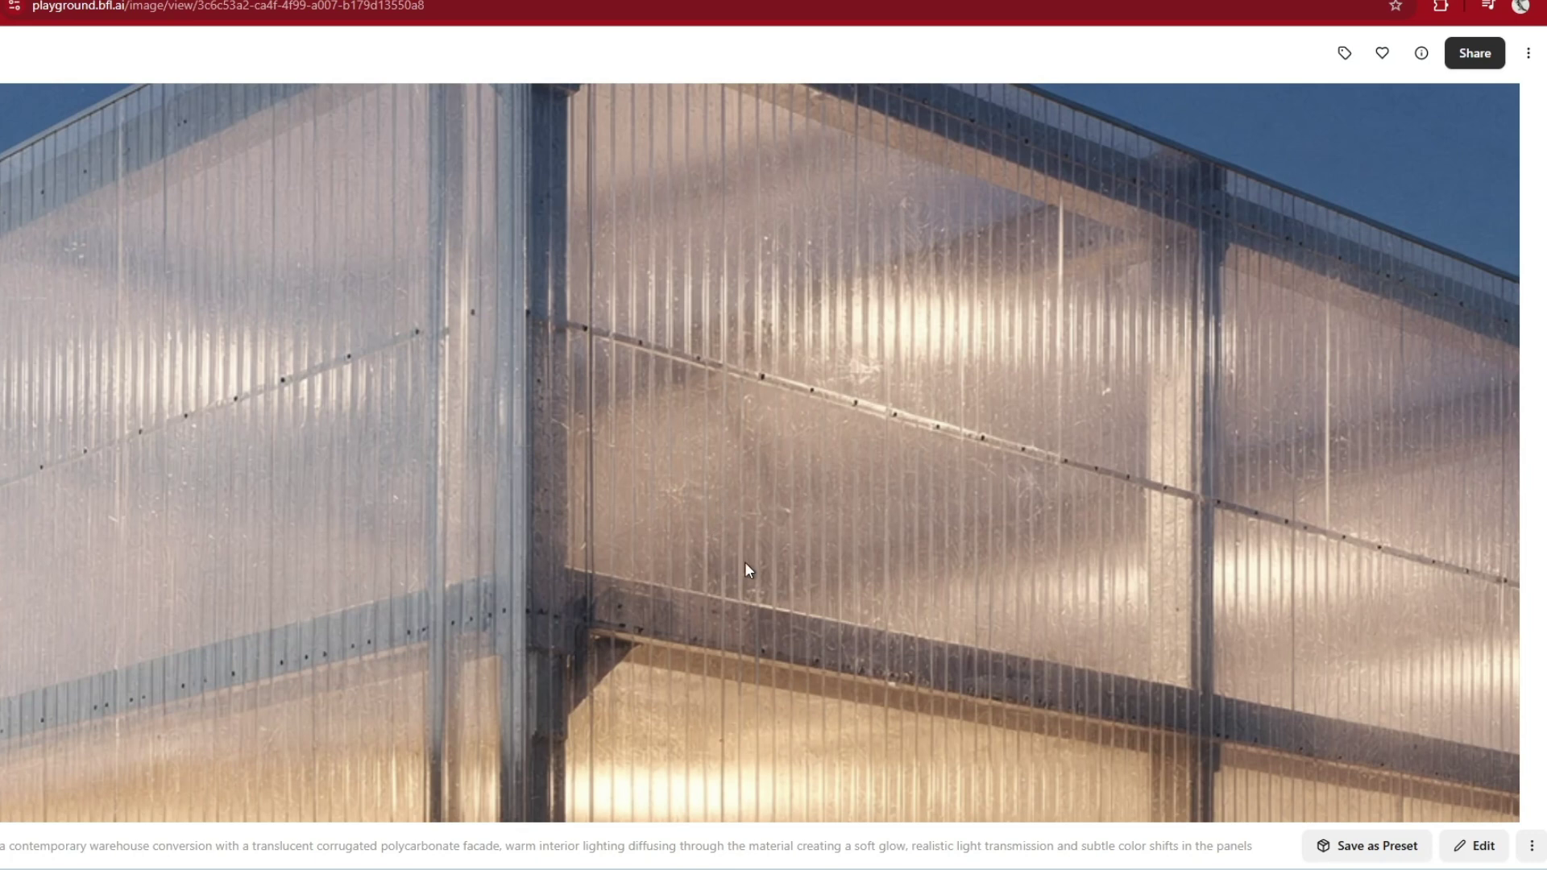
{"action": "scroll", "coordinate": [736, 469], "scroll_direction": "up", "scroll_amount": 3}
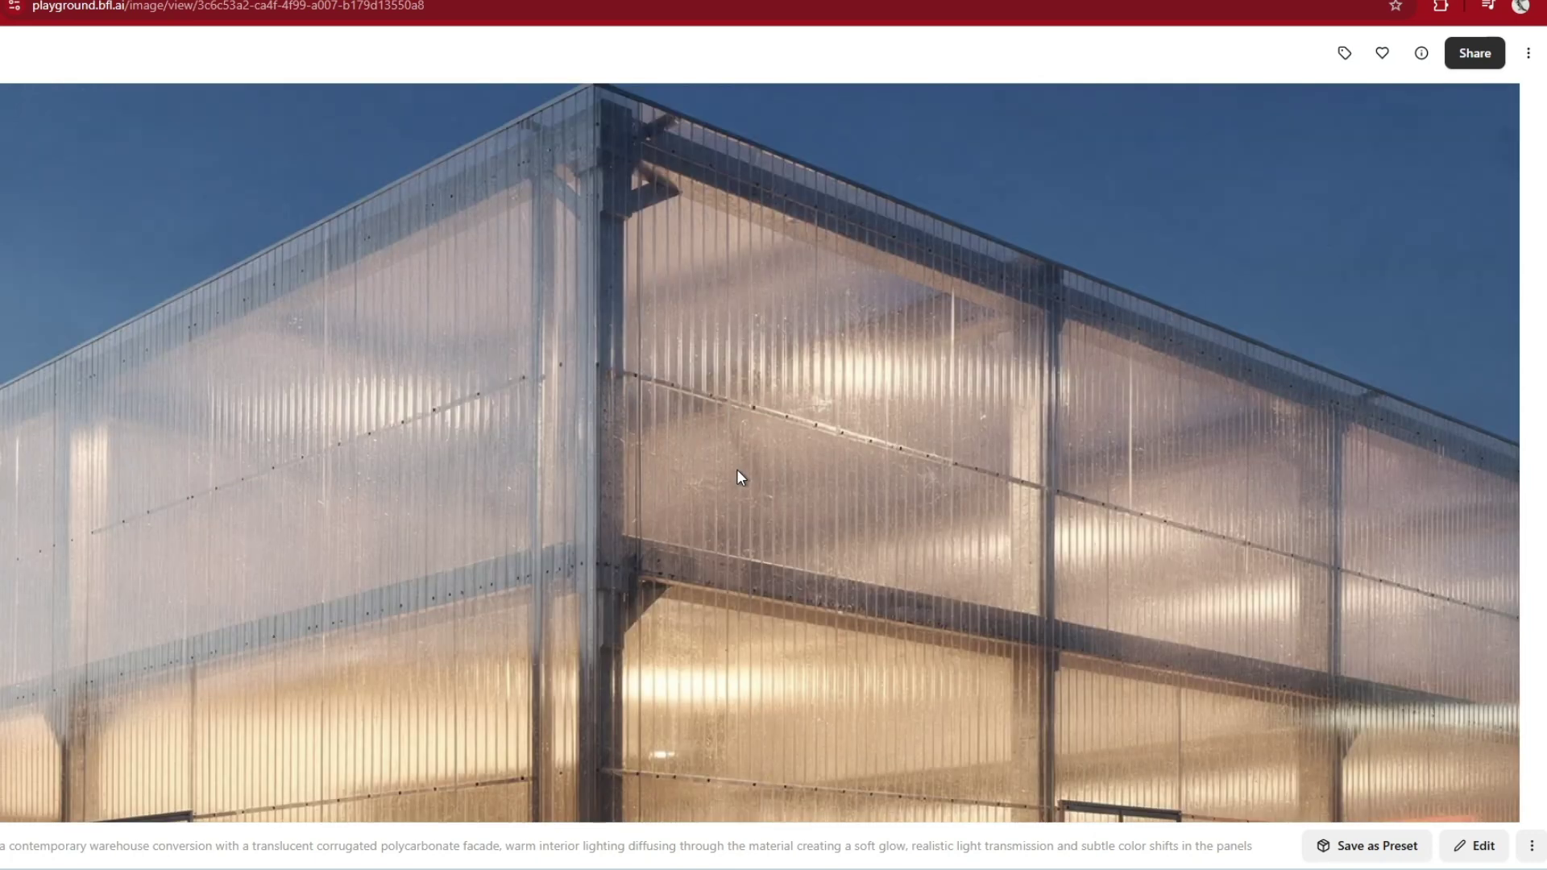
{"action": "scroll", "coordinate": [736, 469], "scroll_direction": "down", "scroll_amount": 3}
{"action": "key", "text": "Escape"}
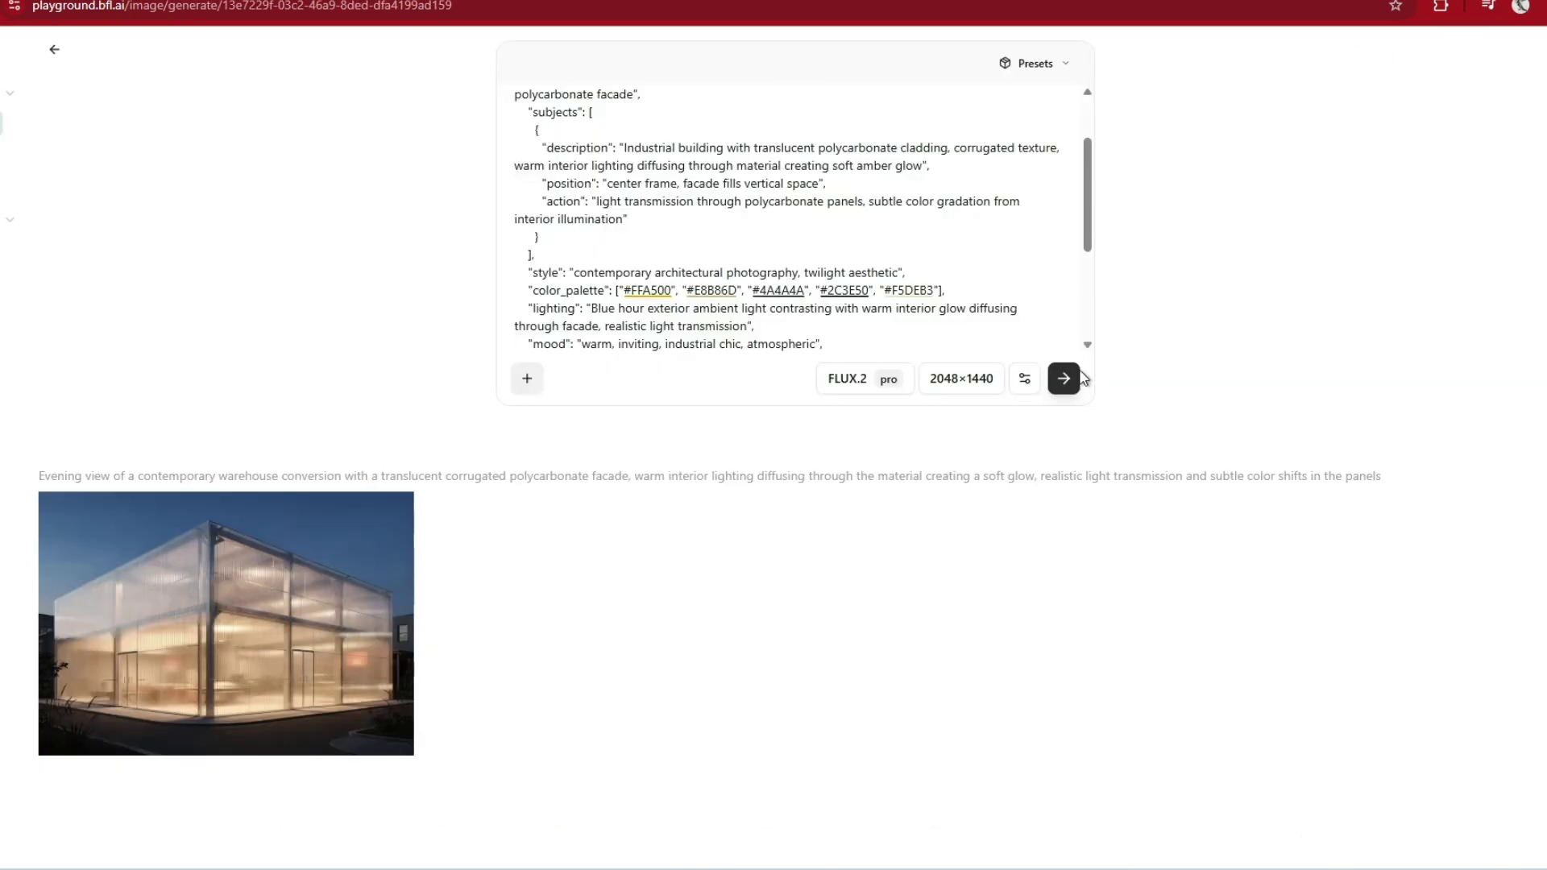
Regenerate from the JSON prompt, open the translucent polycarbonate facade, and zoom into its detail.
{"action": "left_click", "coordinate": [1063, 379]}
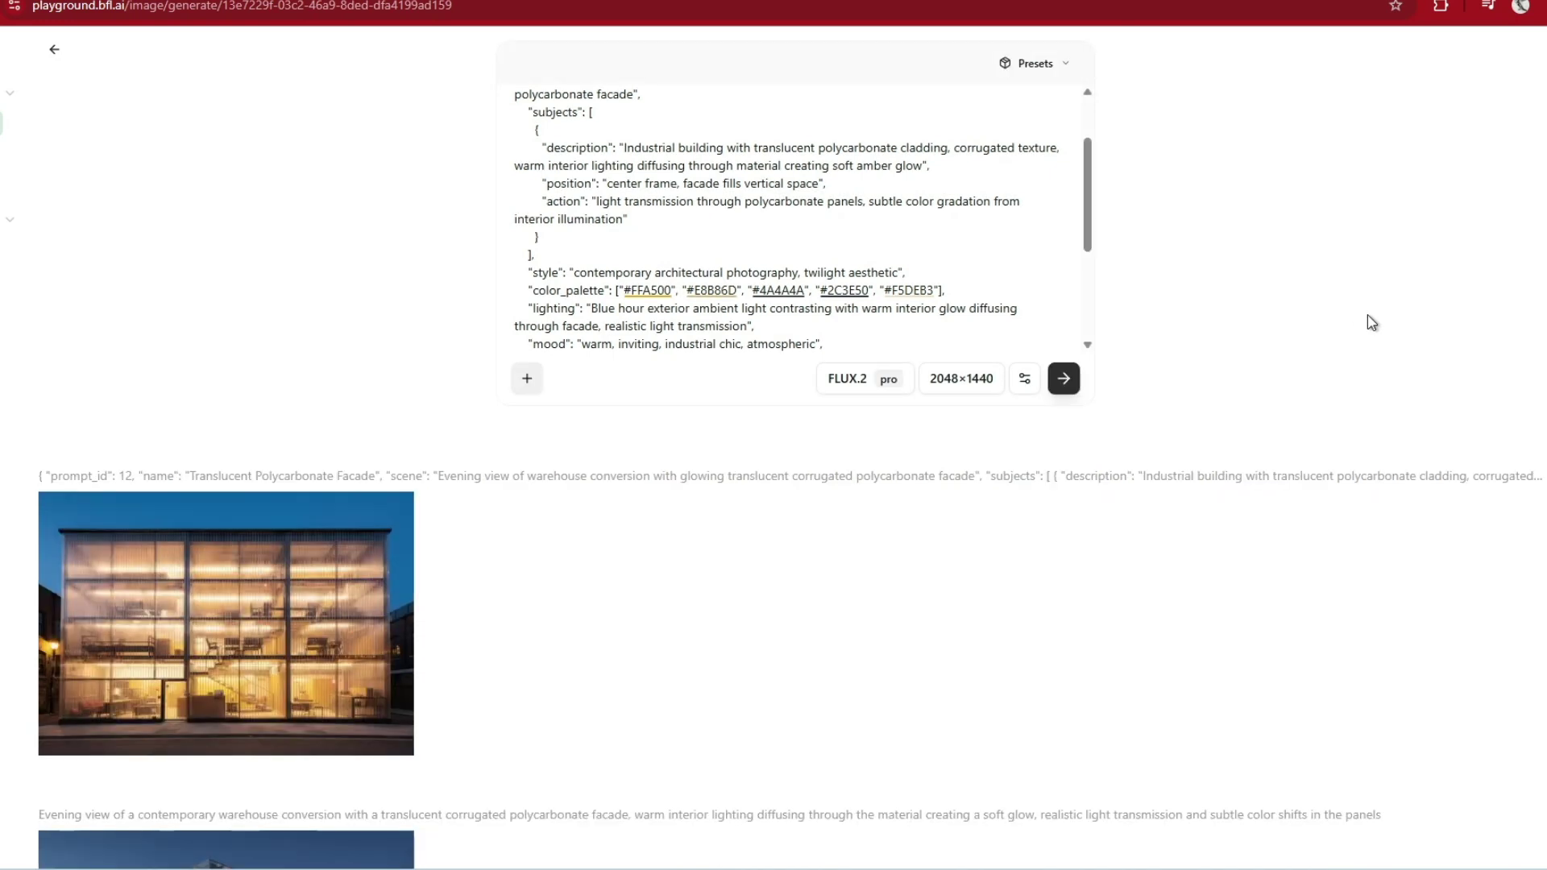
{"action": "left_click", "coordinate": [334, 634]}
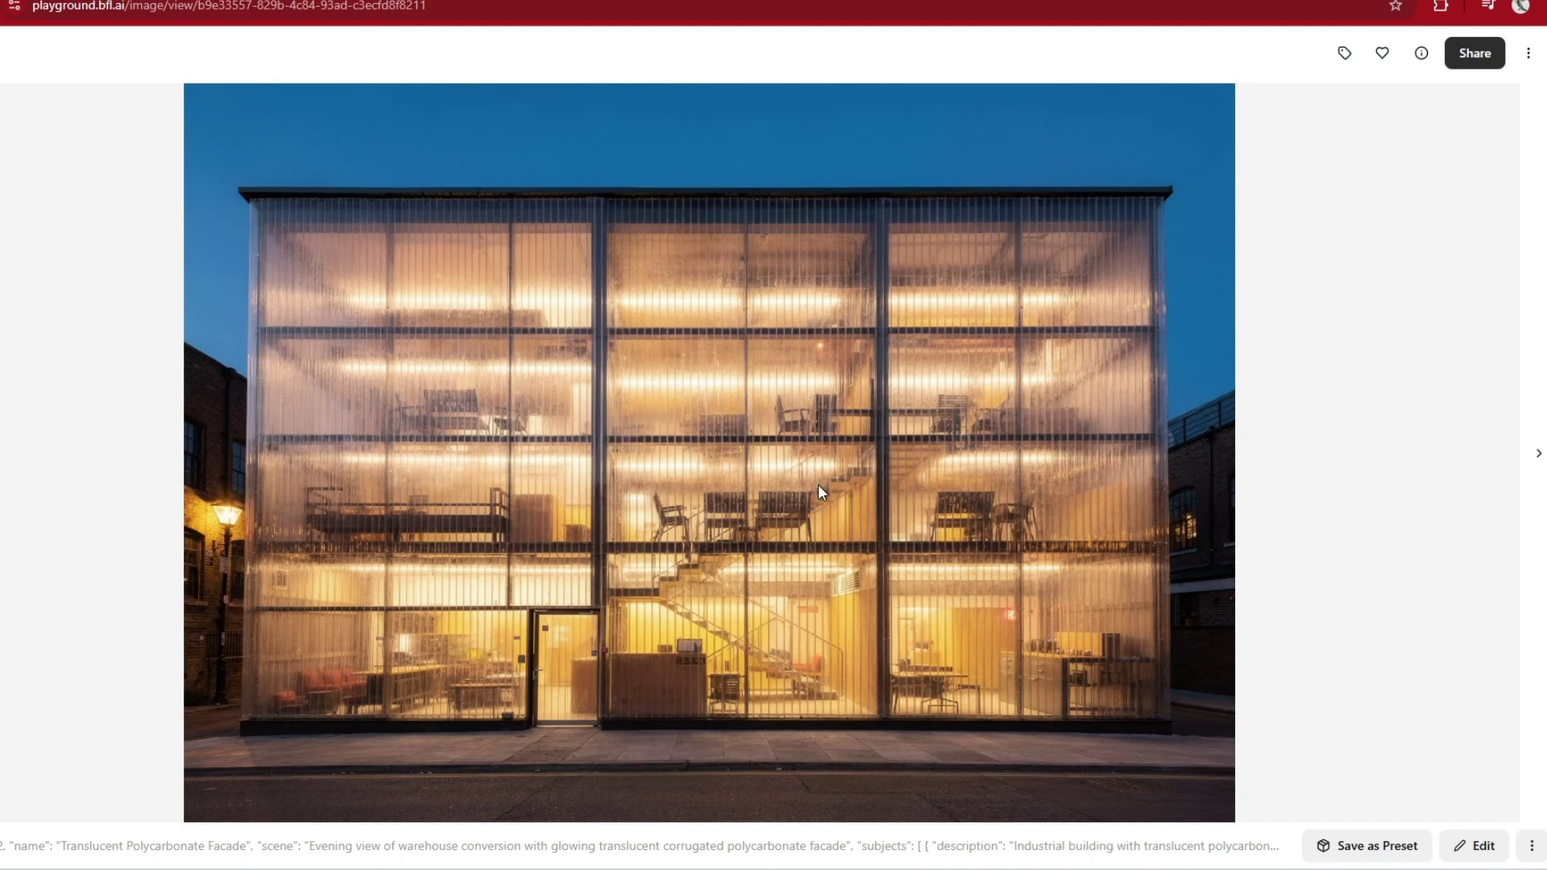
{"action": "left_click", "coordinate": [853, 411]}
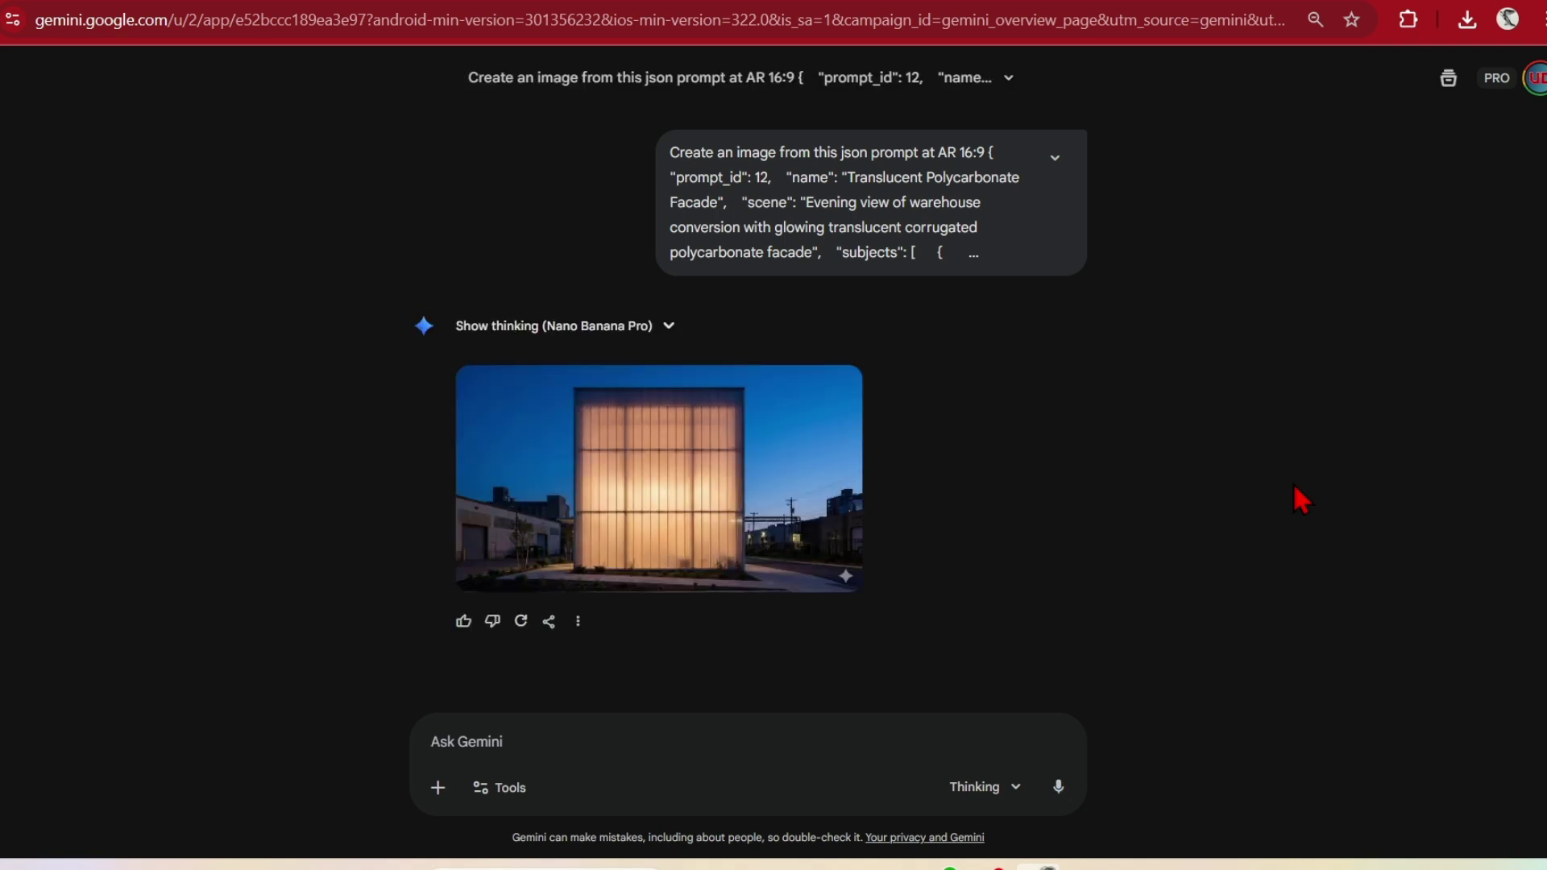
Enlarge Gemini's Nano Banana Pro polycarbonate facade image in the full-screen viewer.
{"action": "left_click", "coordinate": [789, 464]}
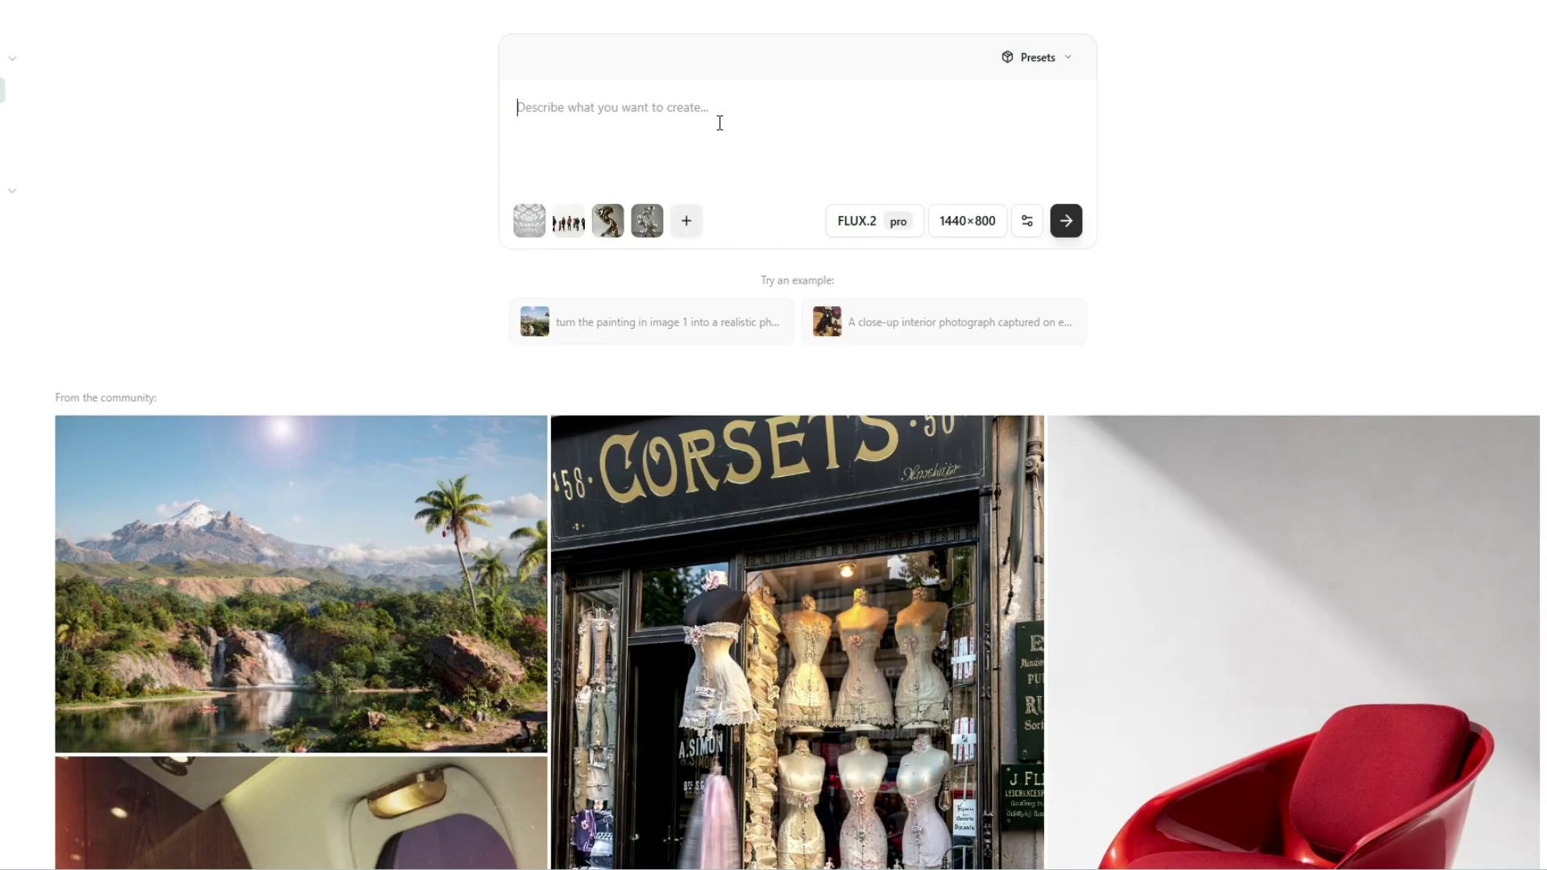
Generate the gallery scene from the pasted prompt and four references, then view it beside them.
{"action": "type", "text": "A wide-angle landscape photograph inside the contemporary art gallery combining all the references. Main scene is the gallery space depicted in image_1.png, featuring its distinctive geometric coffered ceiling with skylights casting sharp triangular patterns of sunlight and shadow across the white walls and highly polished concrete floor. The diverse group of adults and children led by a female guide in a black blazer from image_3.png is walking through the space, circulating around two prominent sculptures. Centrally located is the large, amorphous, polished aluminum sculpture from image_2.png, its reflective surface distortedly mirroring the intricate ceiling light and the moving figures. Positioned near a side wall is the complex mixed-media sculpture from image_0.png, combining gnarled bronze-like wood, smooth polished timber, and a rough stone base. The guide is gesturing towards the aluminum sculpture while the group observes, with natural light highlighting the textures of the art and the people."}
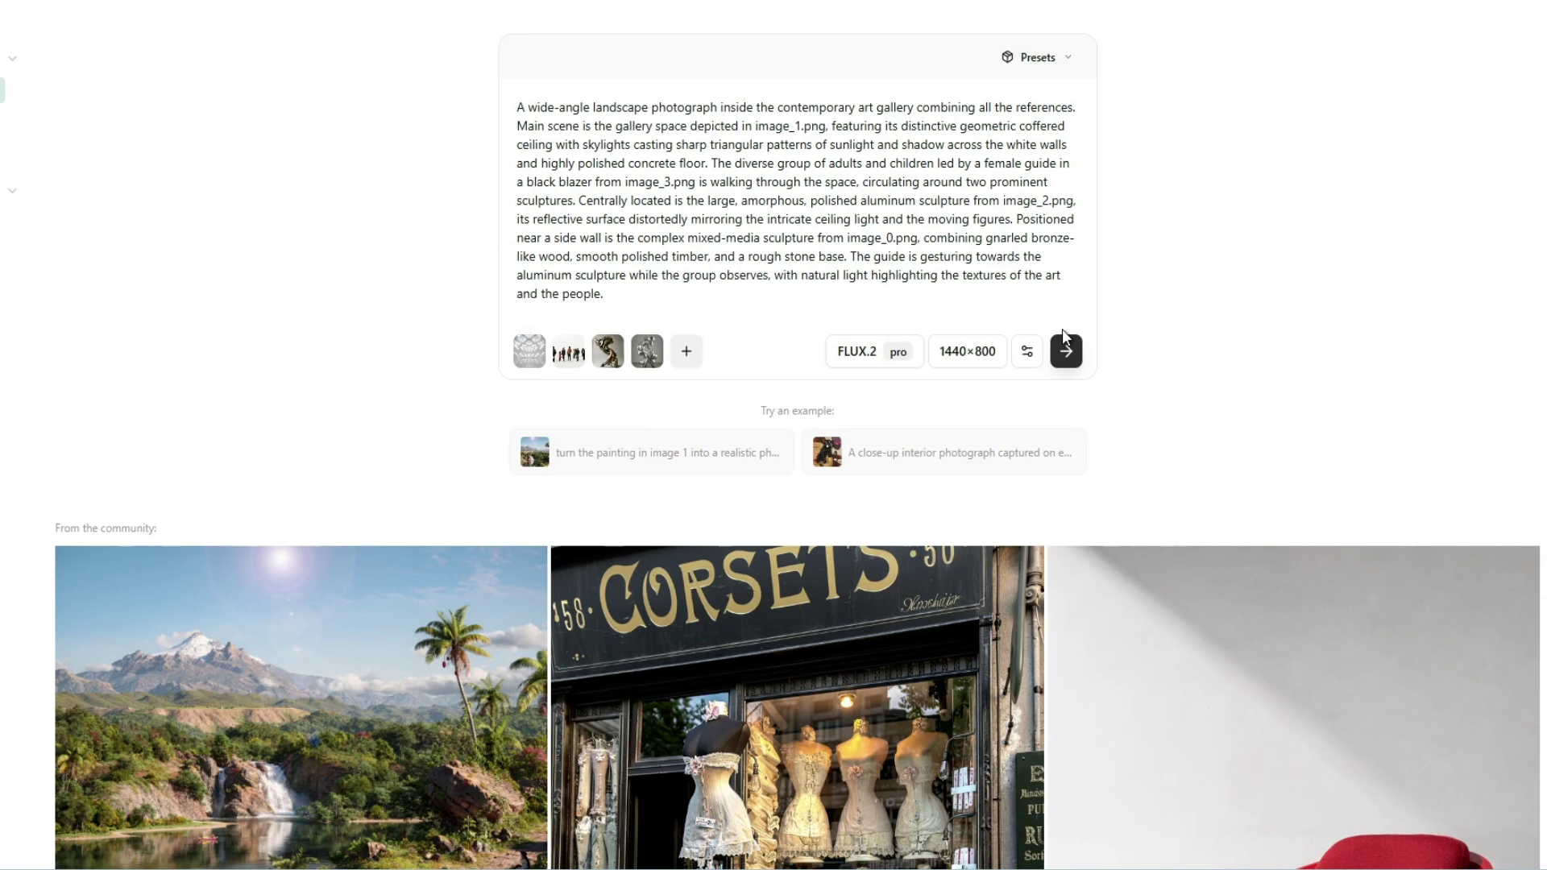
{"action": "left_click", "coordinate": [1065, 350]}
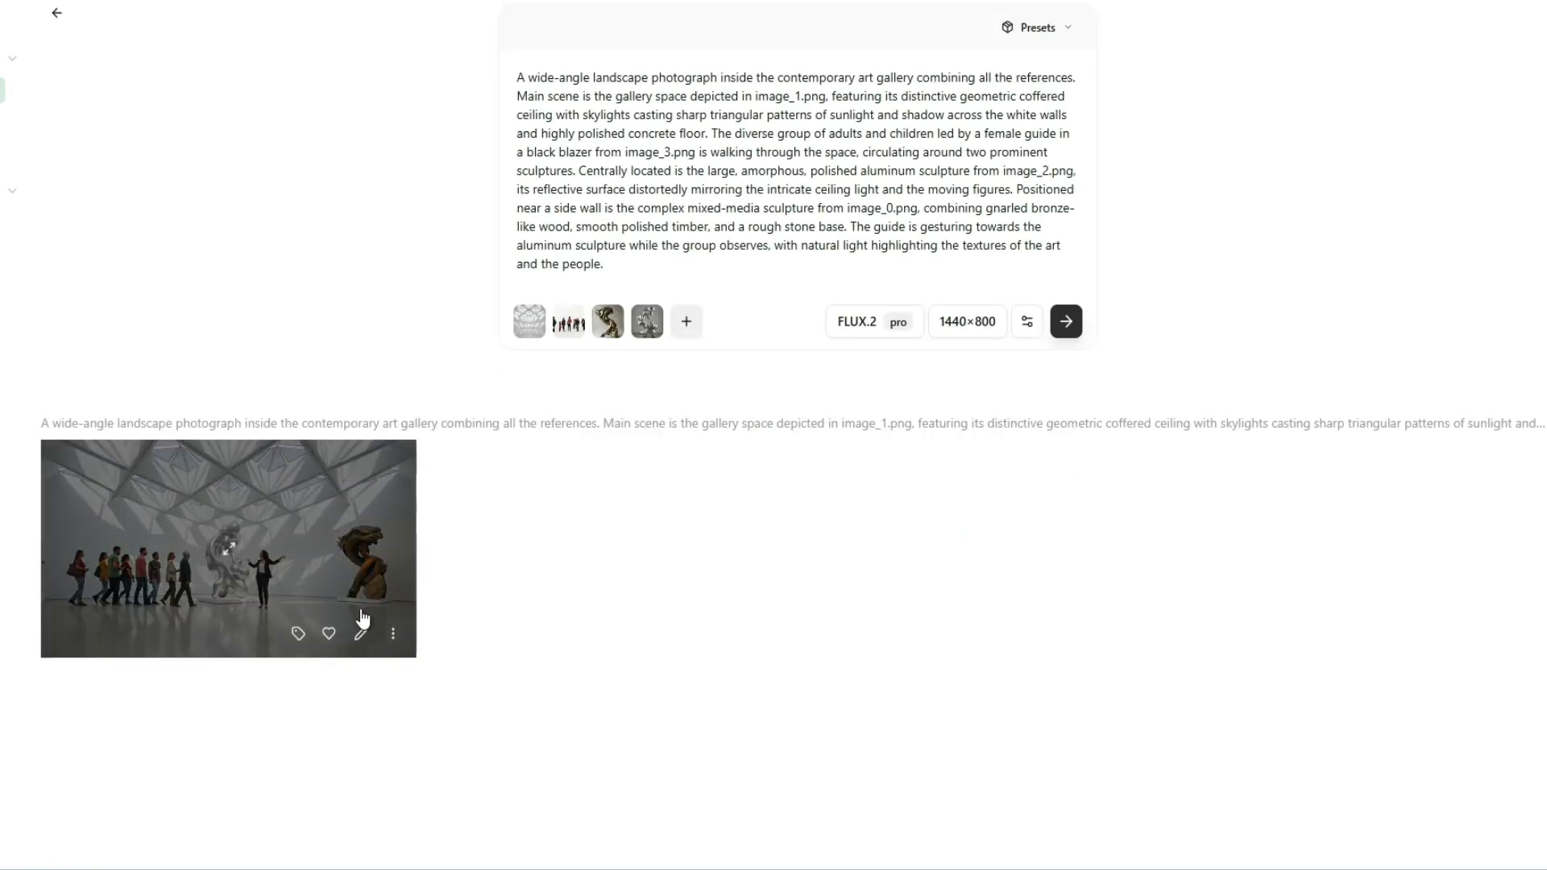
{"action": "left_click", "coordinate": [362, 617]}
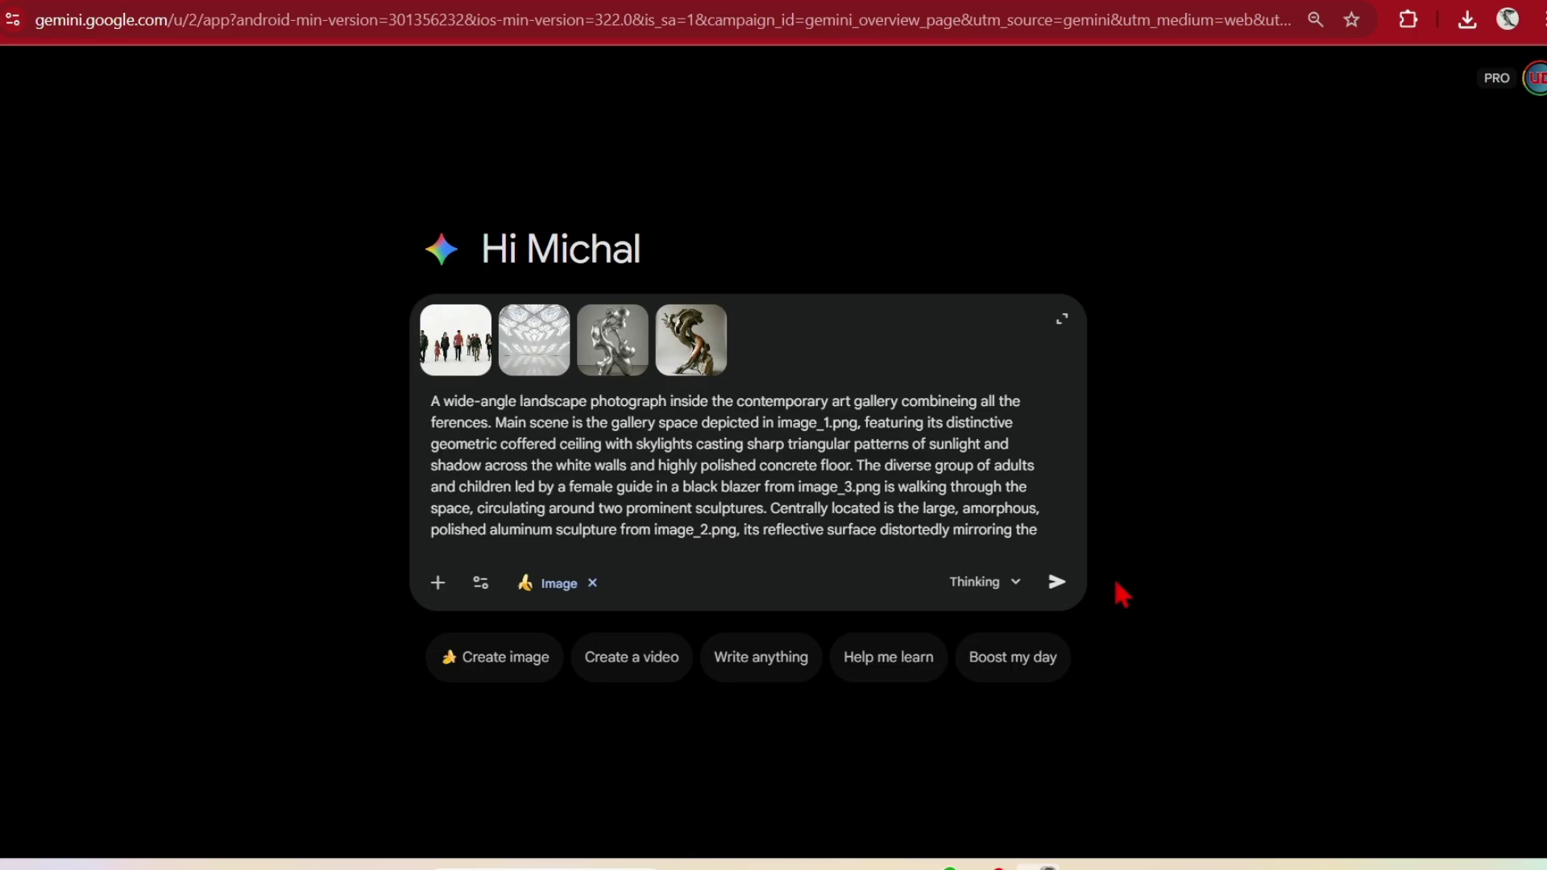
Send the gallery prompt with four reference images to Gemini, then enlarge the resulting gallery scene.
{"action": "left_click", "coordinate": [1056, 581]}
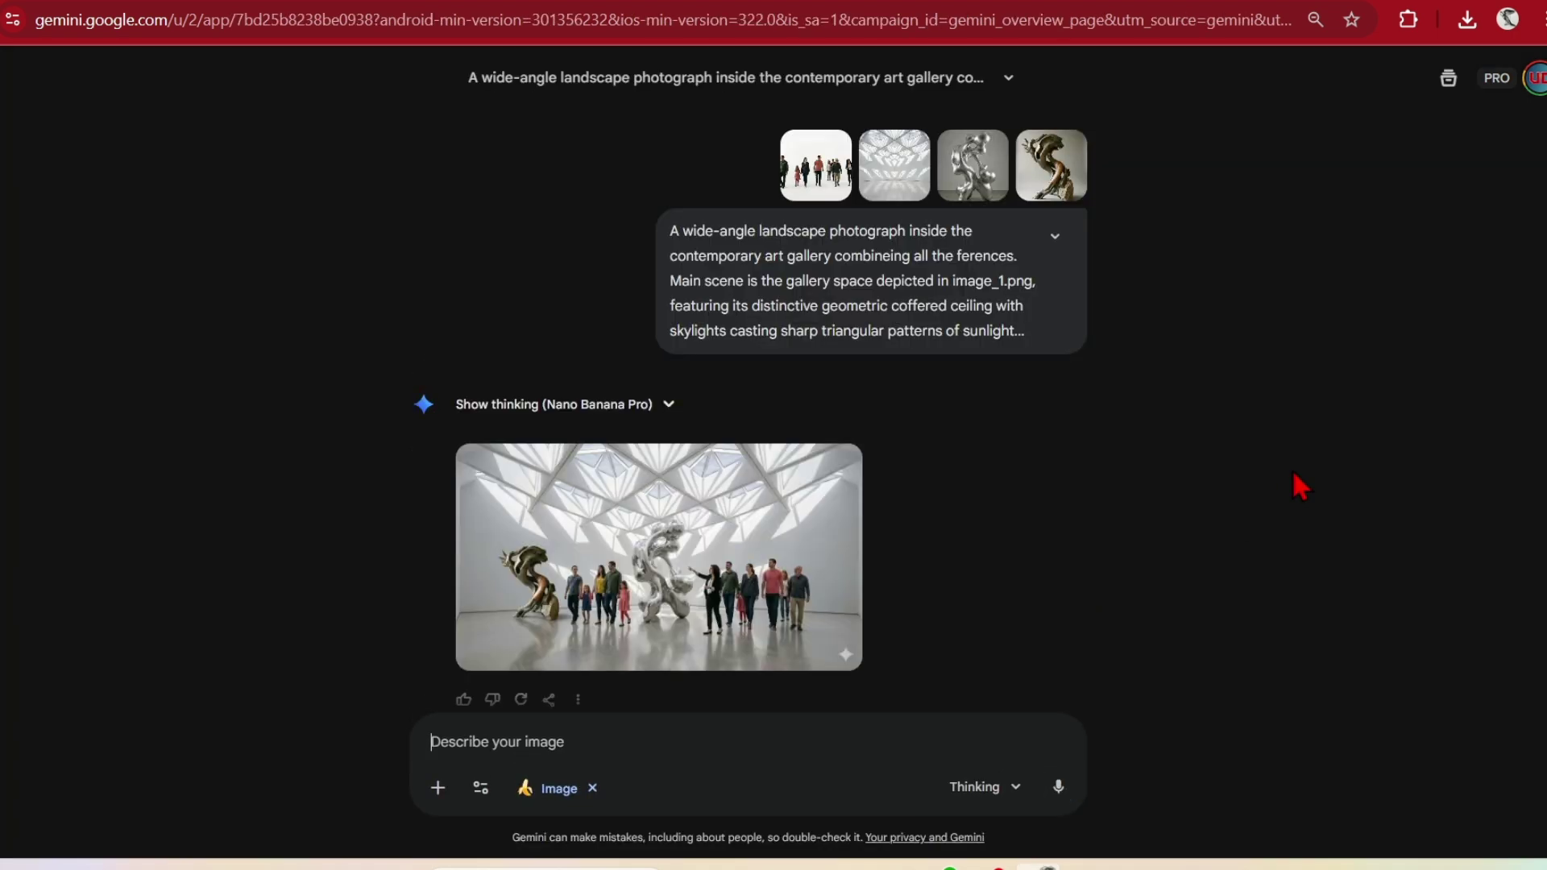
{"action": "left_click", "coordinate": [787, 524]}
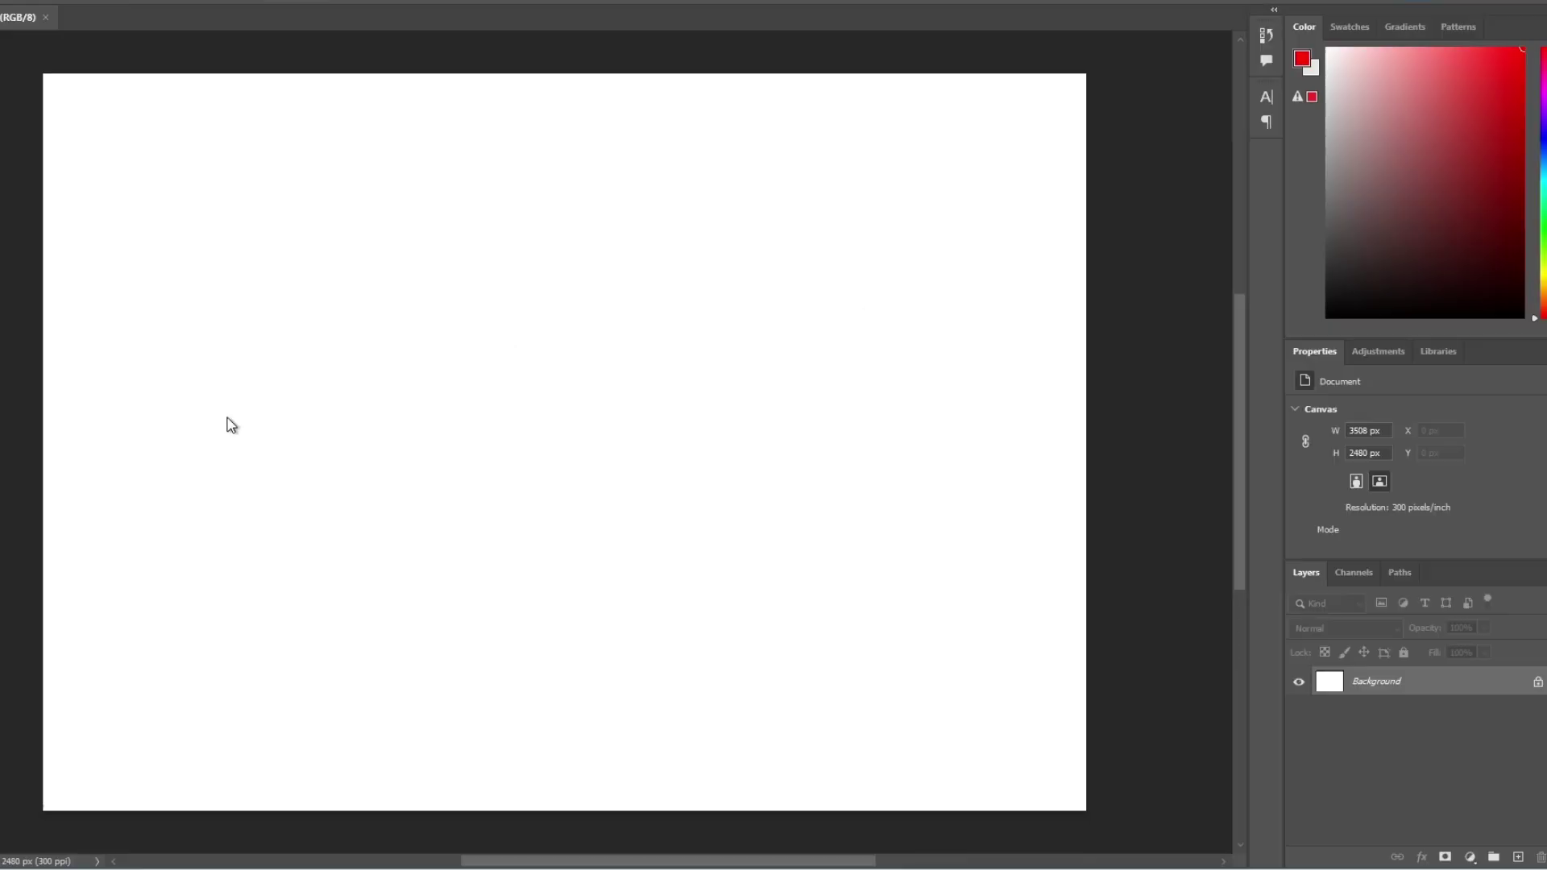
Set Photoshop's foreground colour to red dc0c0c and select its hex code for copying.
{"action": "left_click", "coordinate": [1302, 58]}
{"action": "type", "text": "ea1414"}
{"action": "type", "text": "de0e0e"}
{"action": "type", "text": "dc0c0c"}
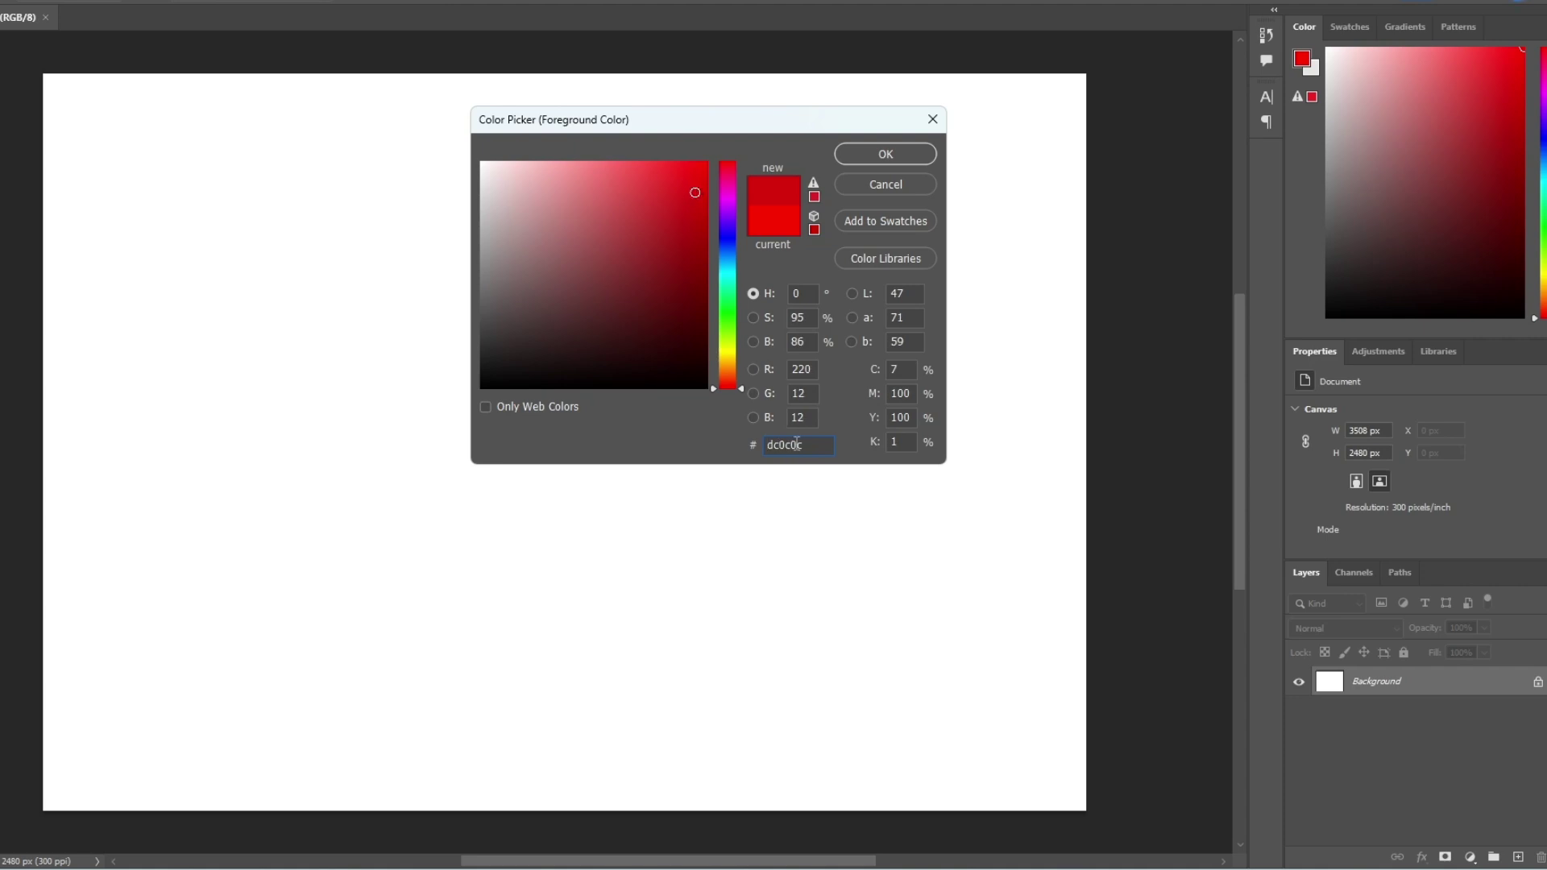
{"action": "left_click_drag", "start_coordinate": [805, 445], "coordinate": [745, 443]}
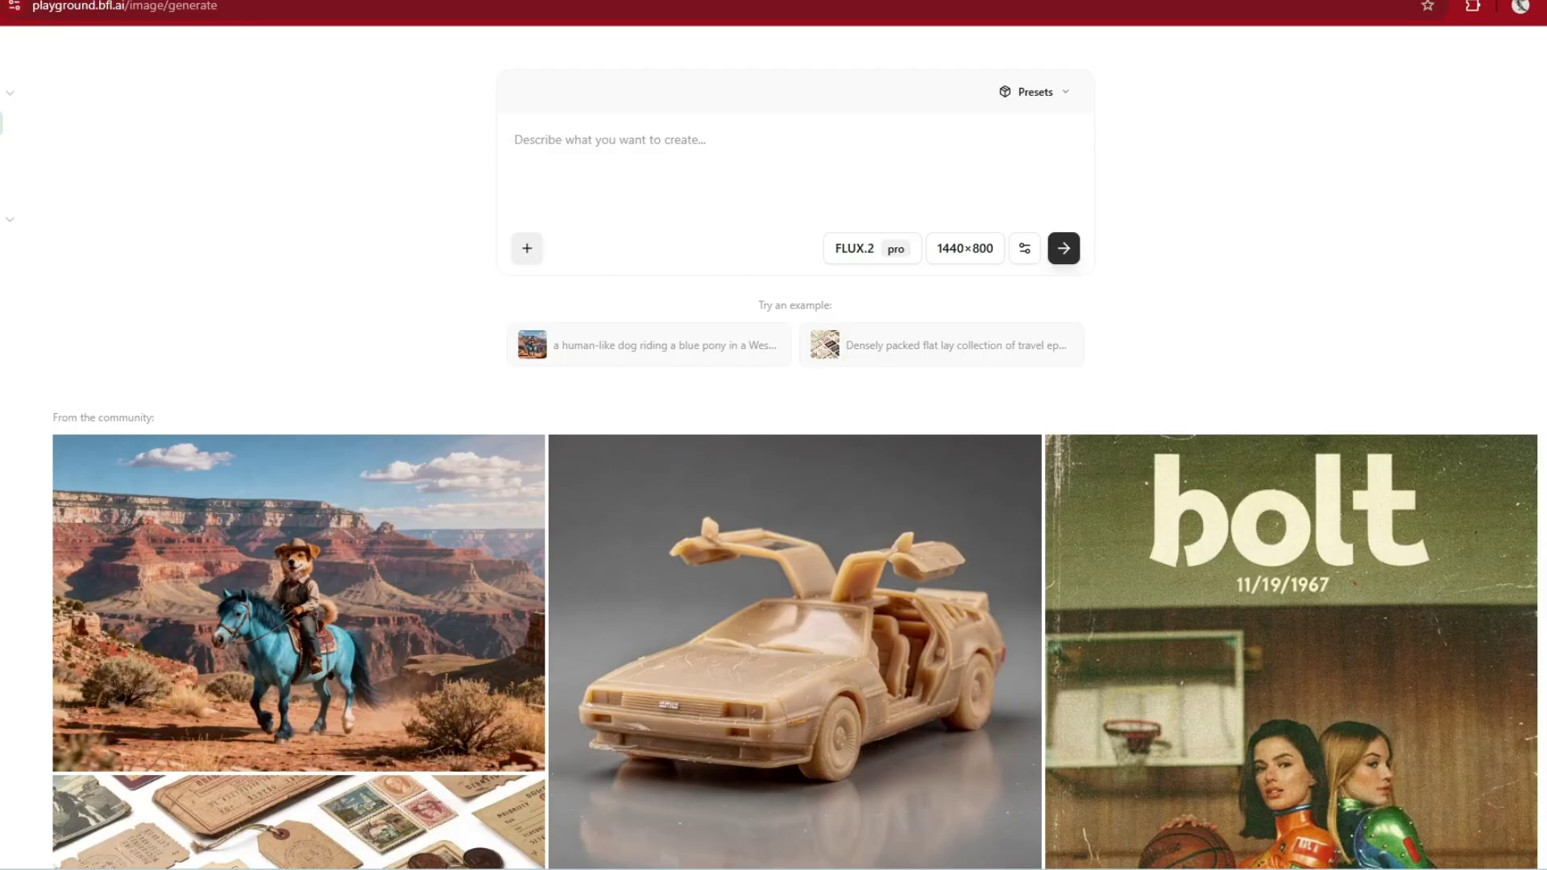
Start a new FLUX.2 prompt with '#', trying a bright green hex code and then removing it.
{"action": "left_click", "coordinate": [778, 129]}
{"action": "type", "text": "#"}
{"action": "left_click_drag", "start_coordinate": [626, 220], "coordinate": [385, 145]}
{"action": "left_click", "coordinate": [701, 332]}
{"action": "key", "text": "BackSpace"}
Generate the pavilion with metallic #DC0C0C cladding from the pasted prompt and open the red result.
{"action": "key", "text": "ctrl+v"}
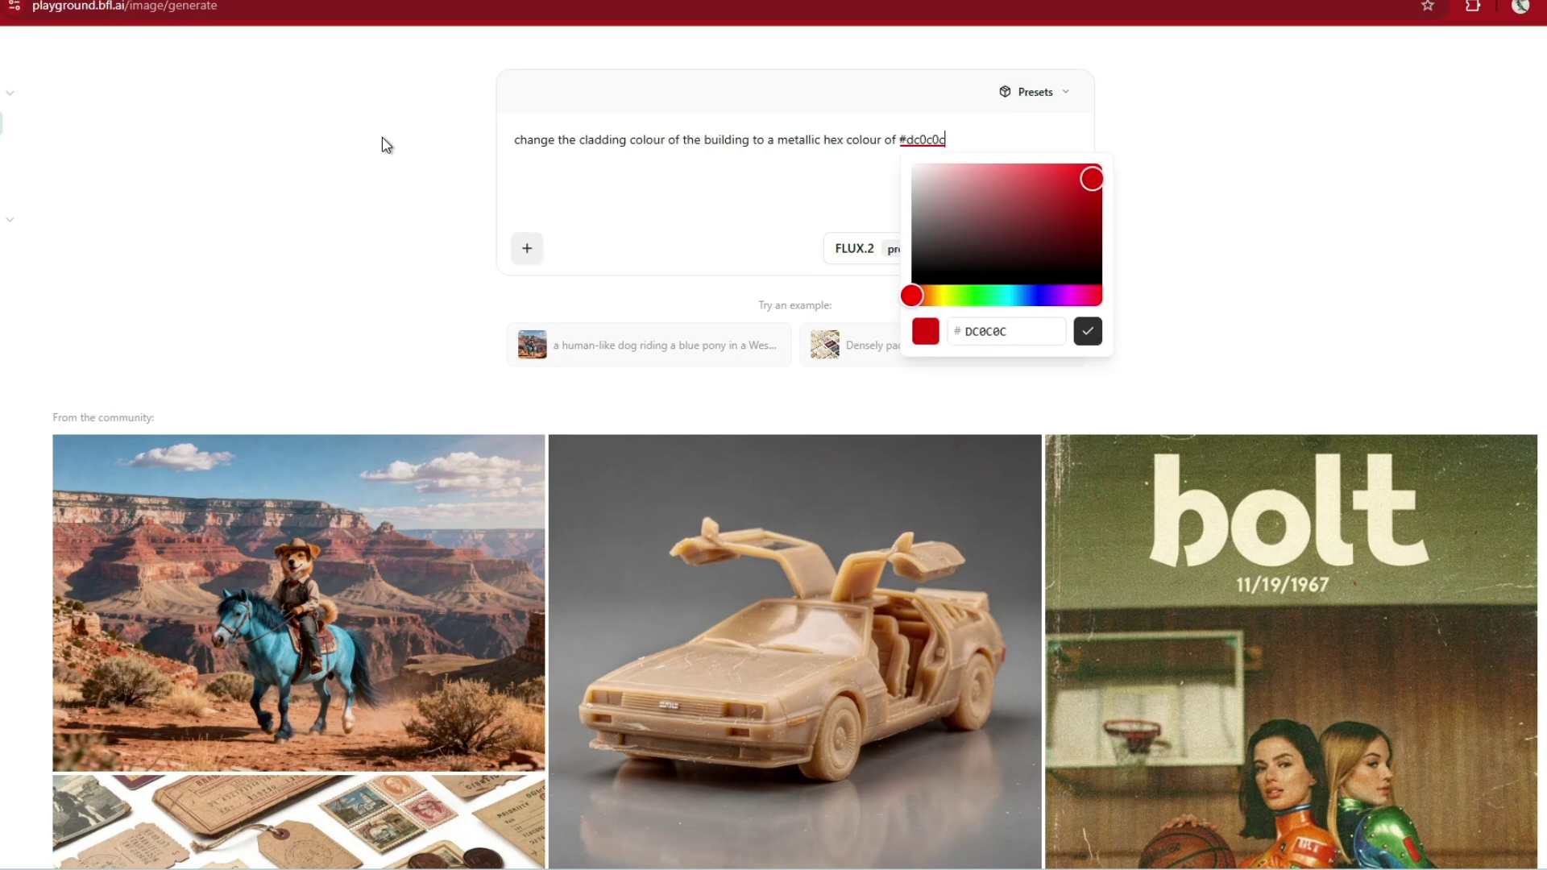
{"action": "left_click", "coordinate": [1097, 335]}
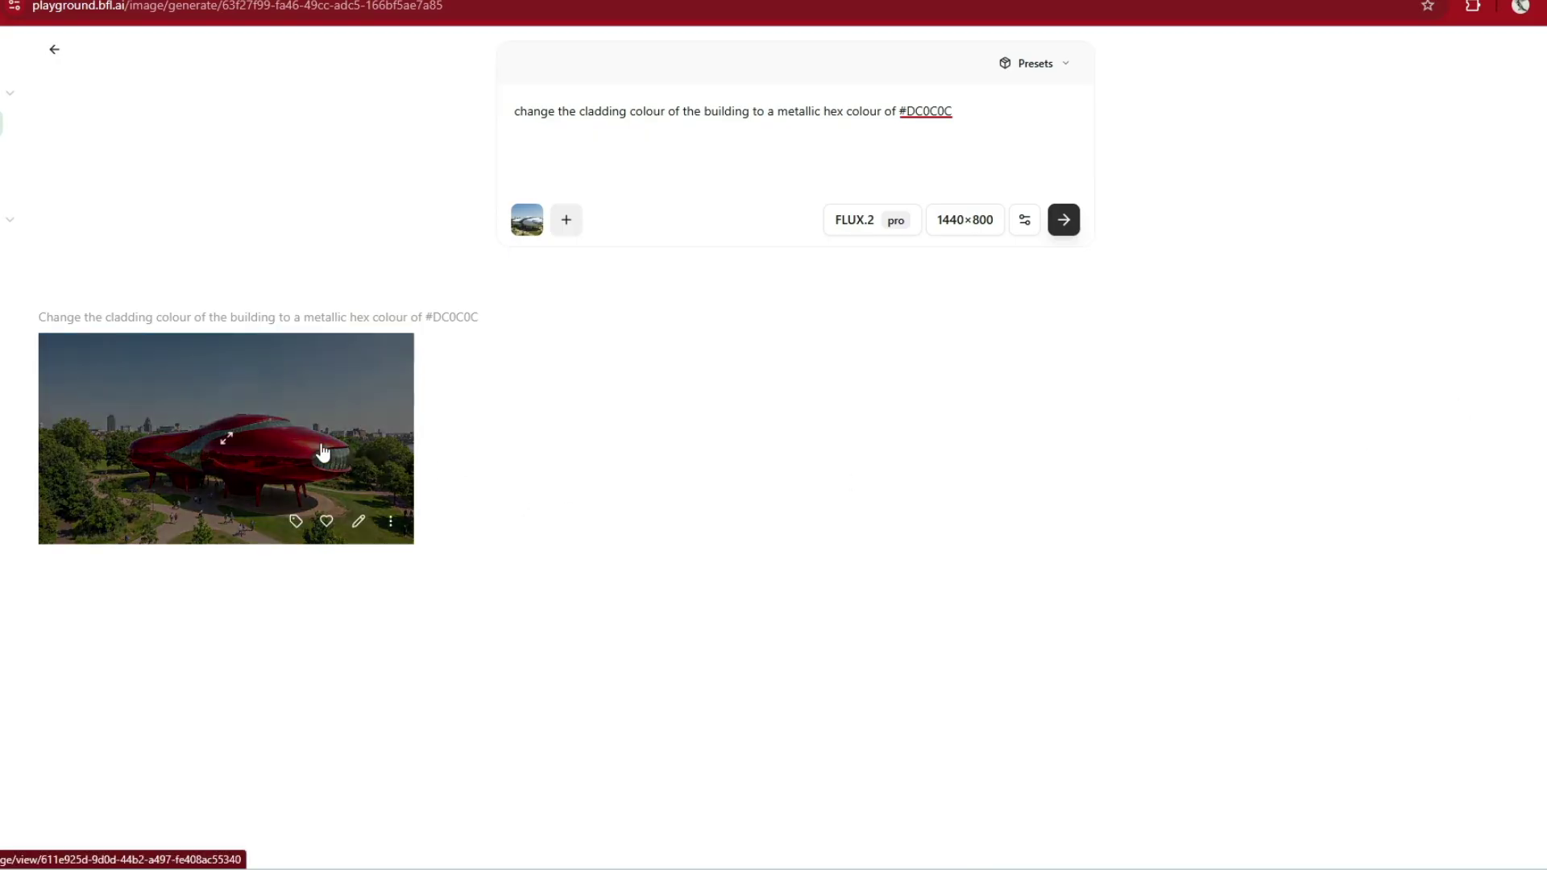
{"action": "left_click", "coordinate": [322, 451]}
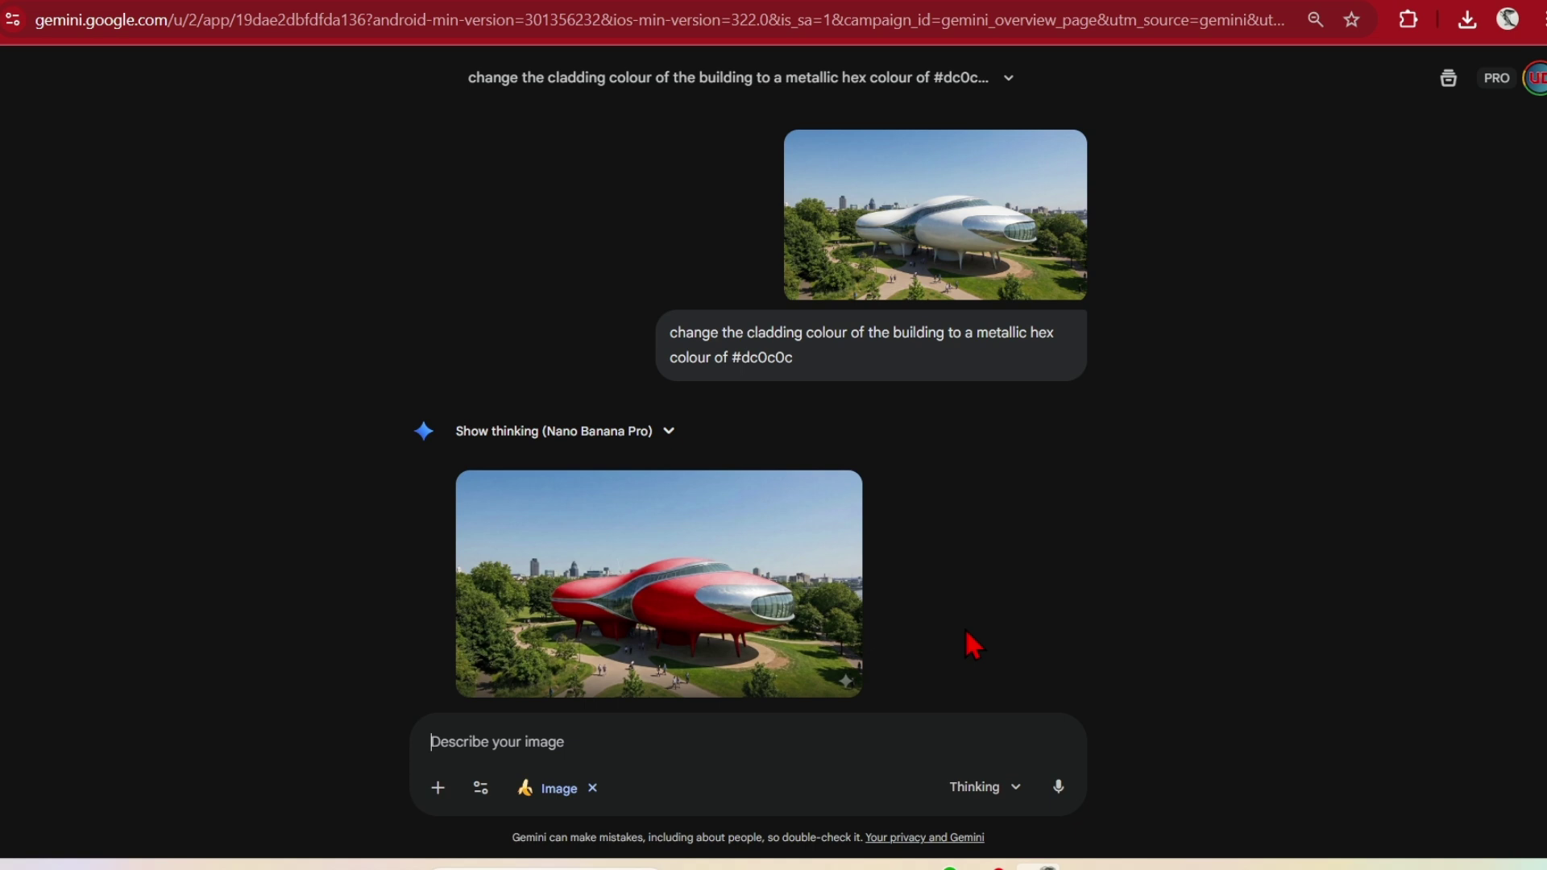
Enlarge Gemini's red-clad building image in the full-screen viewer.
{"action": "left_click", "coordinate": [707, 661]}
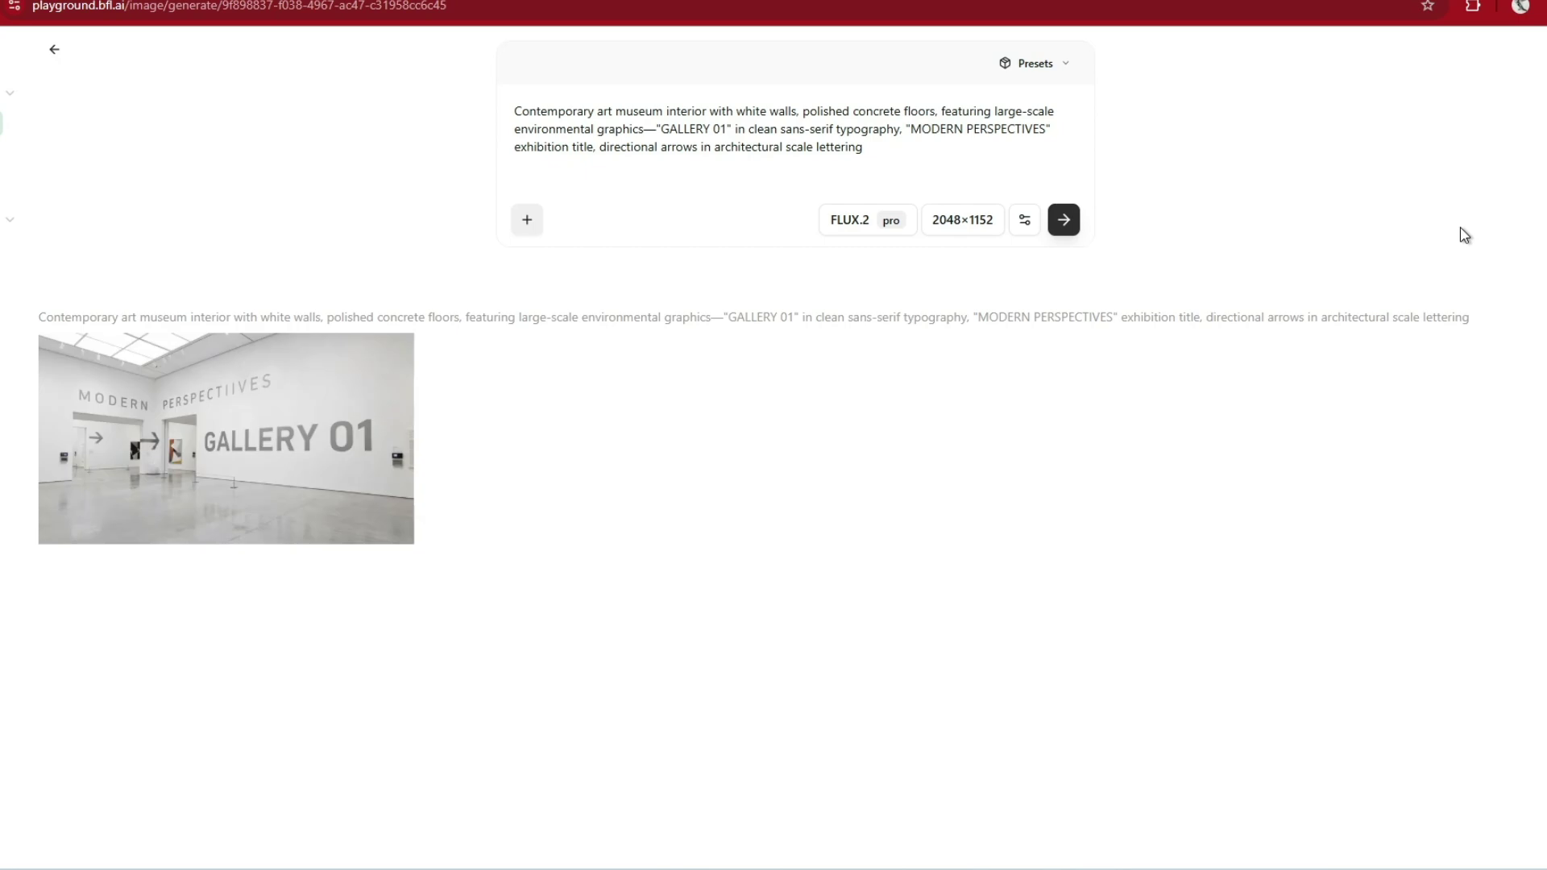
{"action": "left_click", "coordinate": [316, 434]}
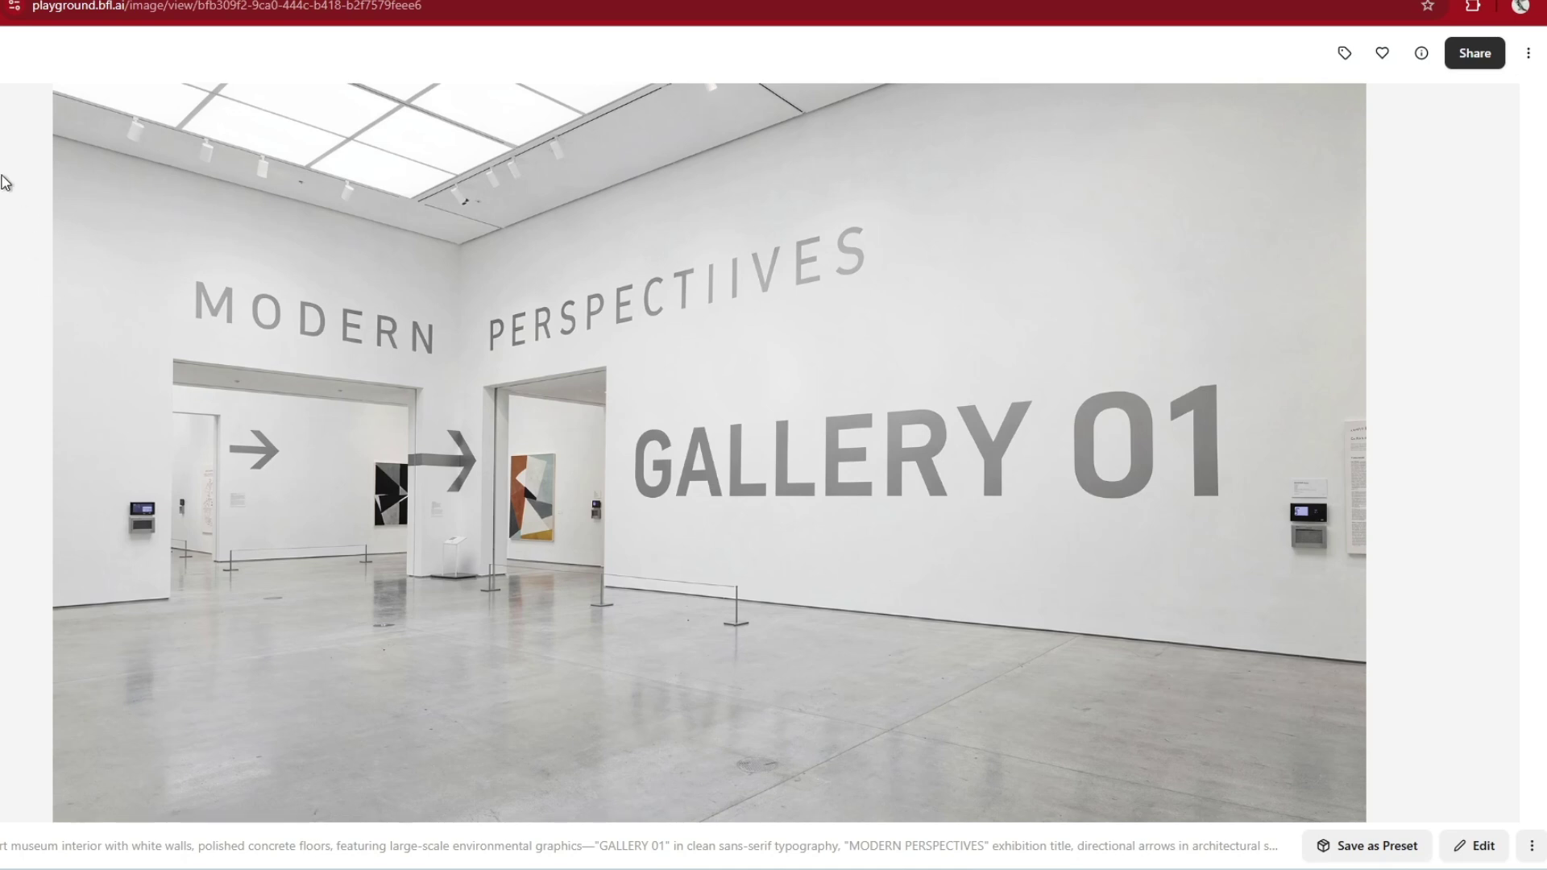
{"action": "key", "text": "Escape"}
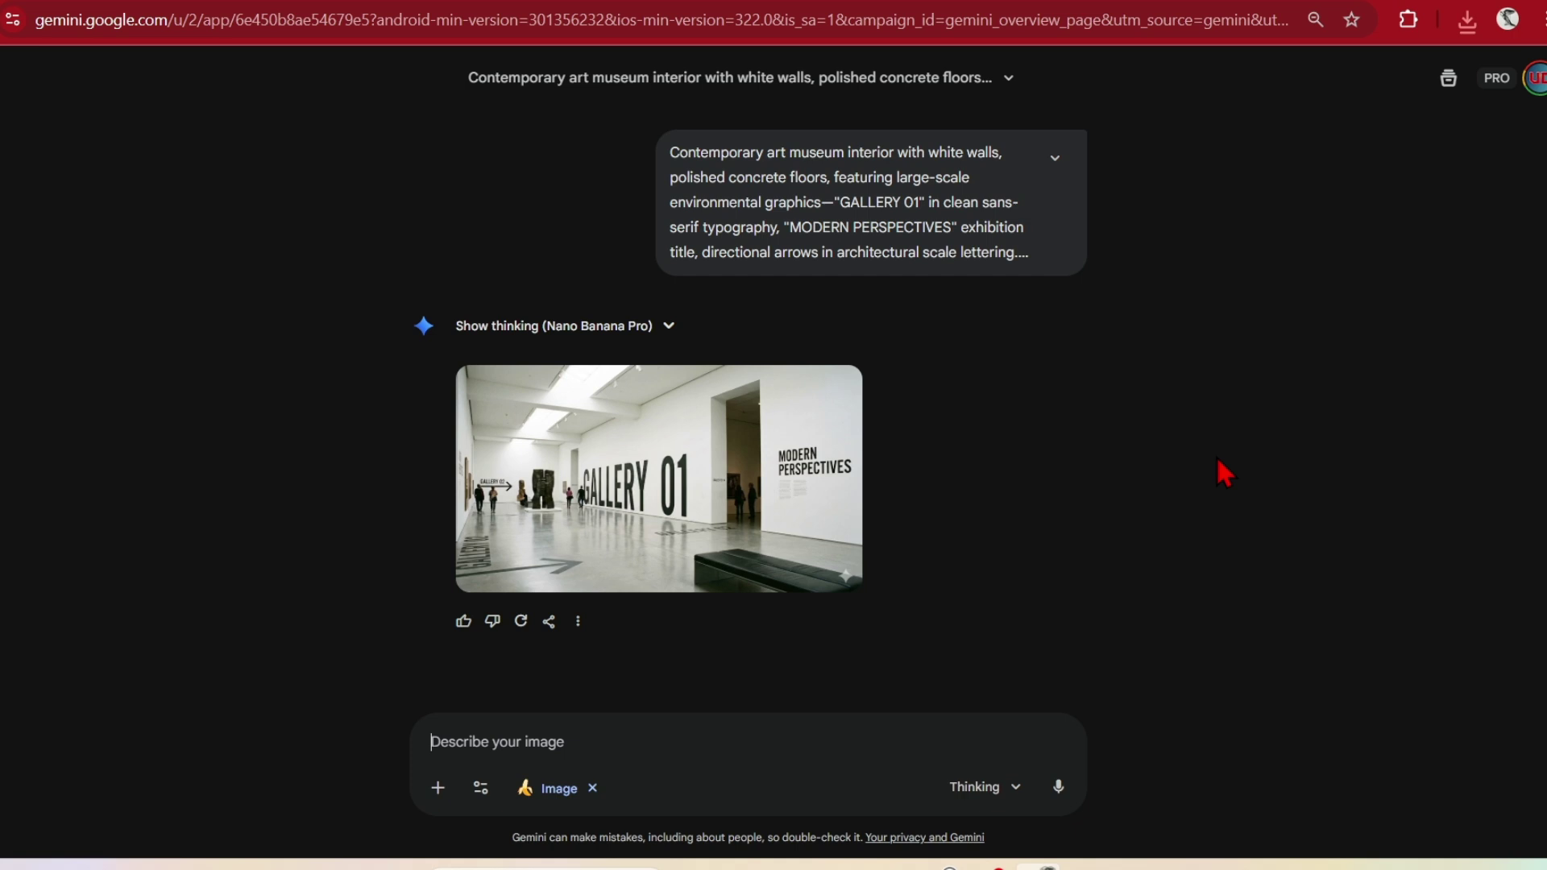
Enlarge Gemini's GALLERY 01 museum interior image in the full-screen viewer.
{"action": "left_click", "coordinate": [818, 522]}
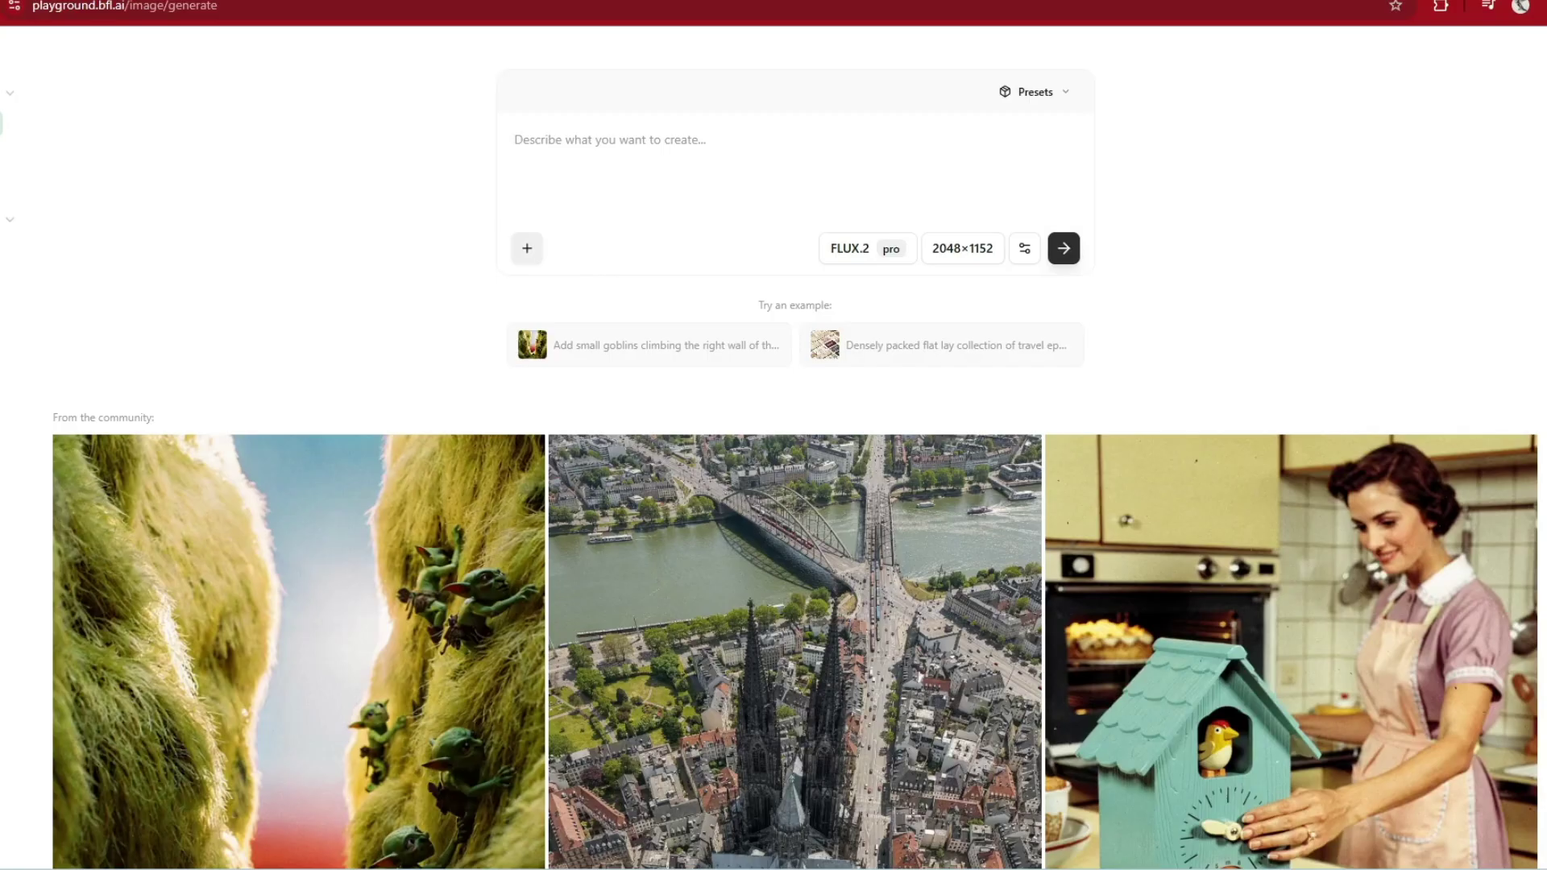
Attach the auditorium reference image, paste the stage-to-audience prompt, and set the size to 2048×1152.
{"action": "left_click_drag", "start_coordinate": [656, 183], "coordinate": [656, 180]}
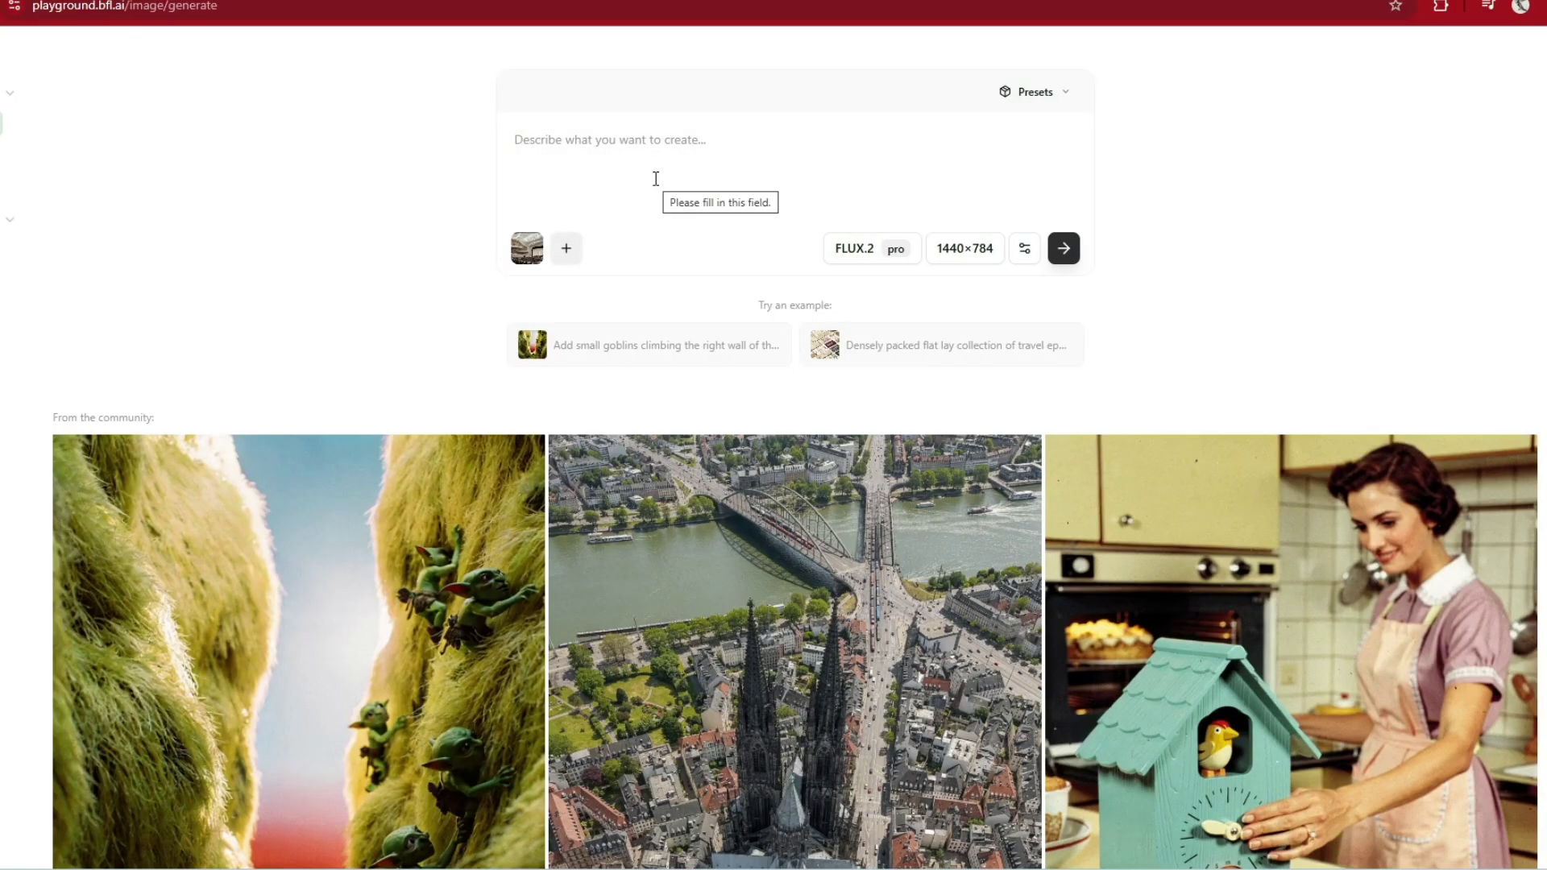
{"action": "type", "text": "Create a perspective from the stage looking out towards the audience"}
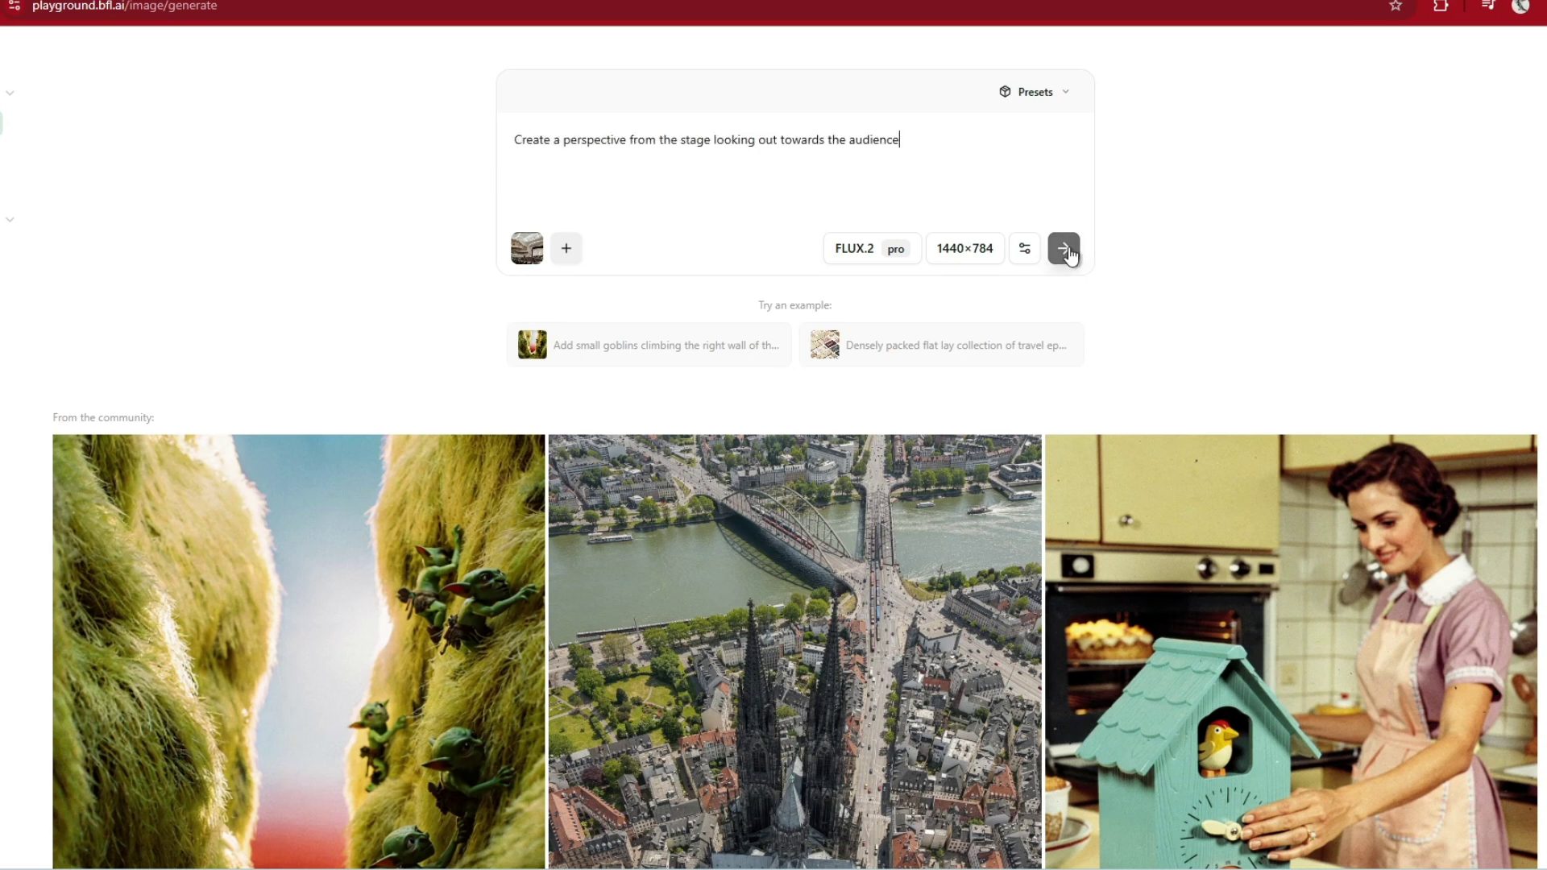
{"action": "left_click", "coordinate": [964, 255]}
{"action": "left_click_drag", "start_coordinate": [999, 331], "coordinate": [1116, 367]}
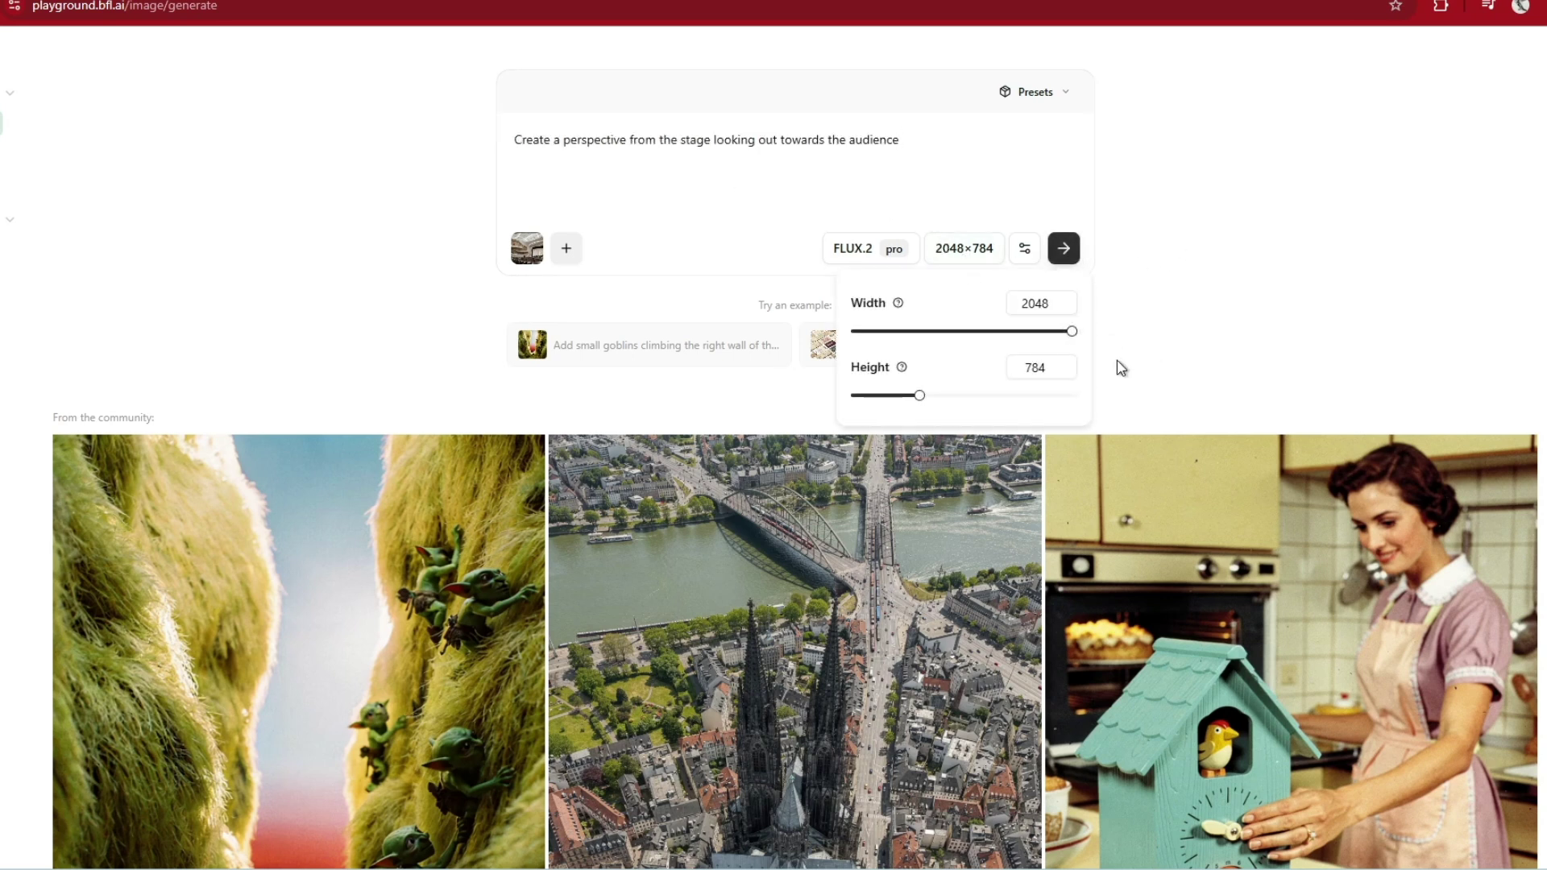
{"action": "double_click", "coordinate": [1037, 368]}
{"action": "type", "text": "1152"}
{"action": "left_click", "coordinate": [1229, 306]}
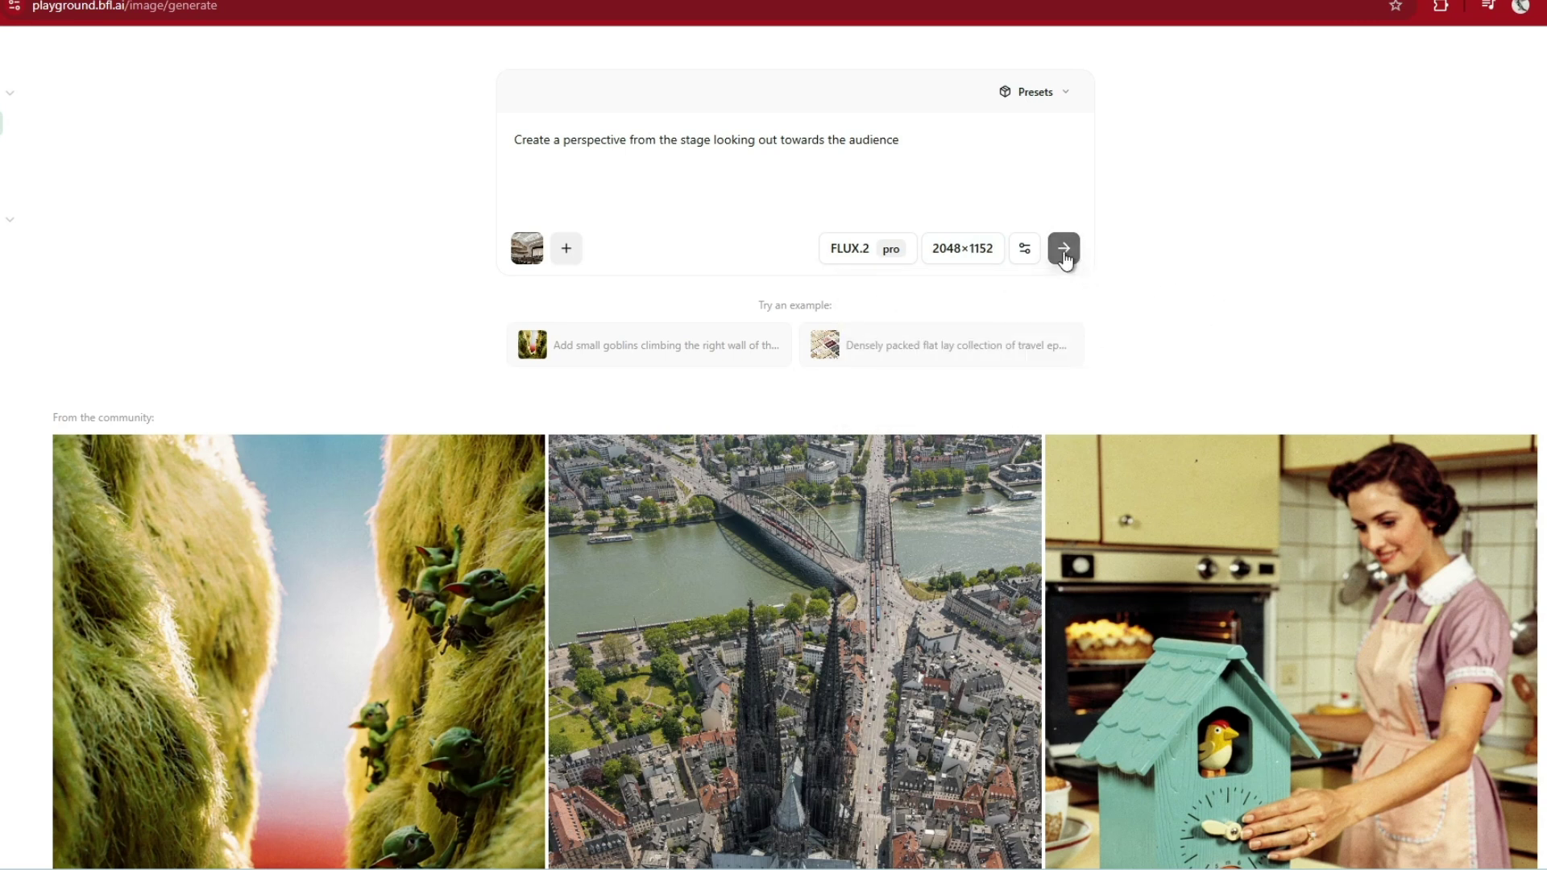
Generate the stage-view image and open the concert-hall result beside its reference.
{"action": "left_click", "coordinate": [1063, 248]}
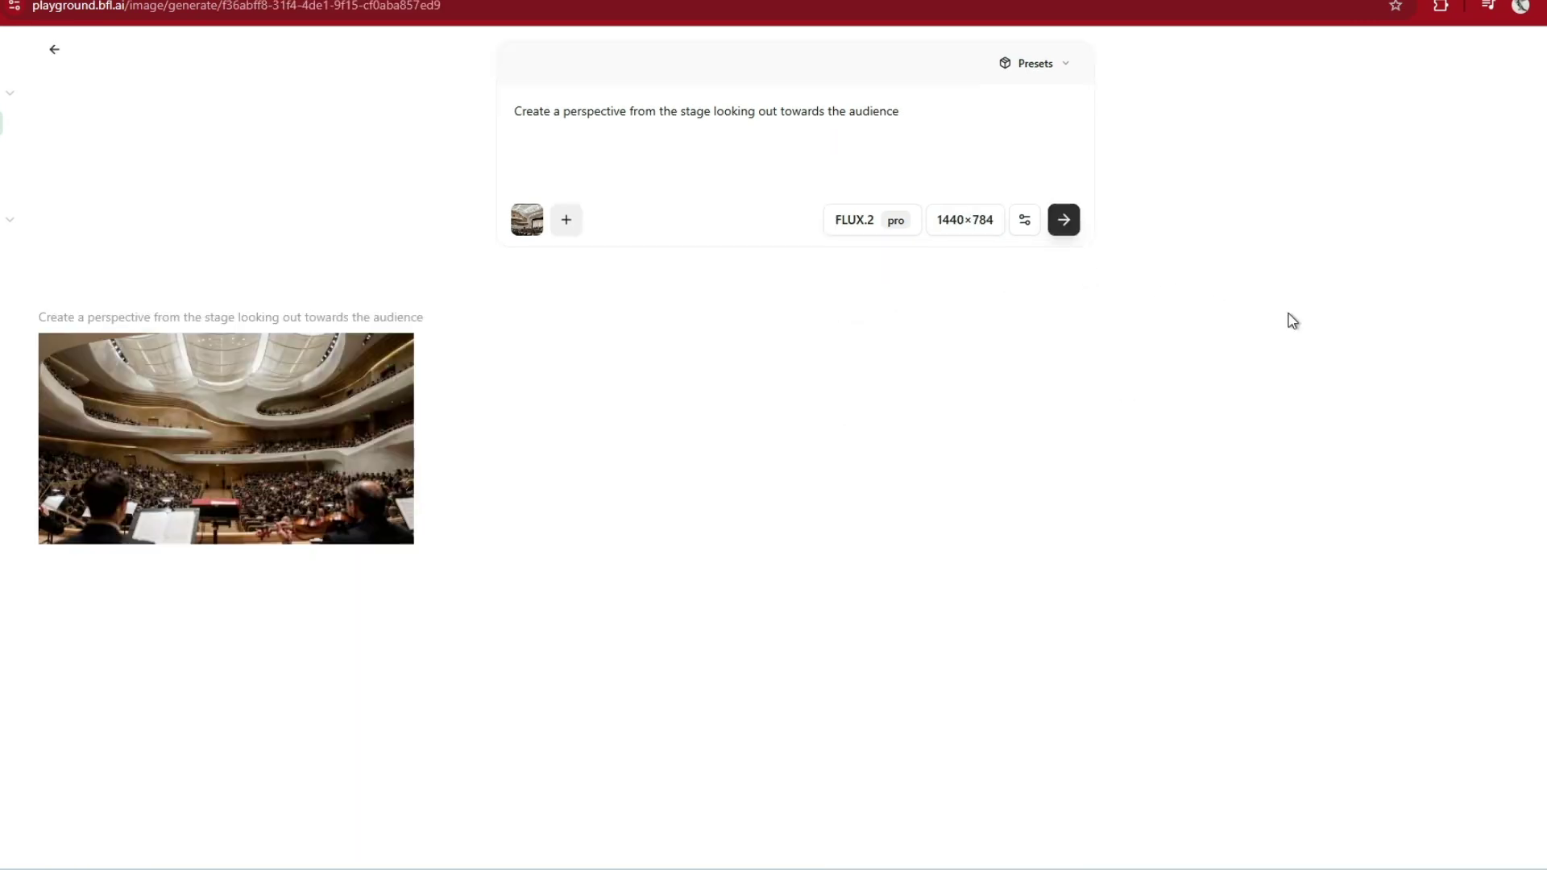
{"action": "mouse_move", "coordinate": [290, 484]}
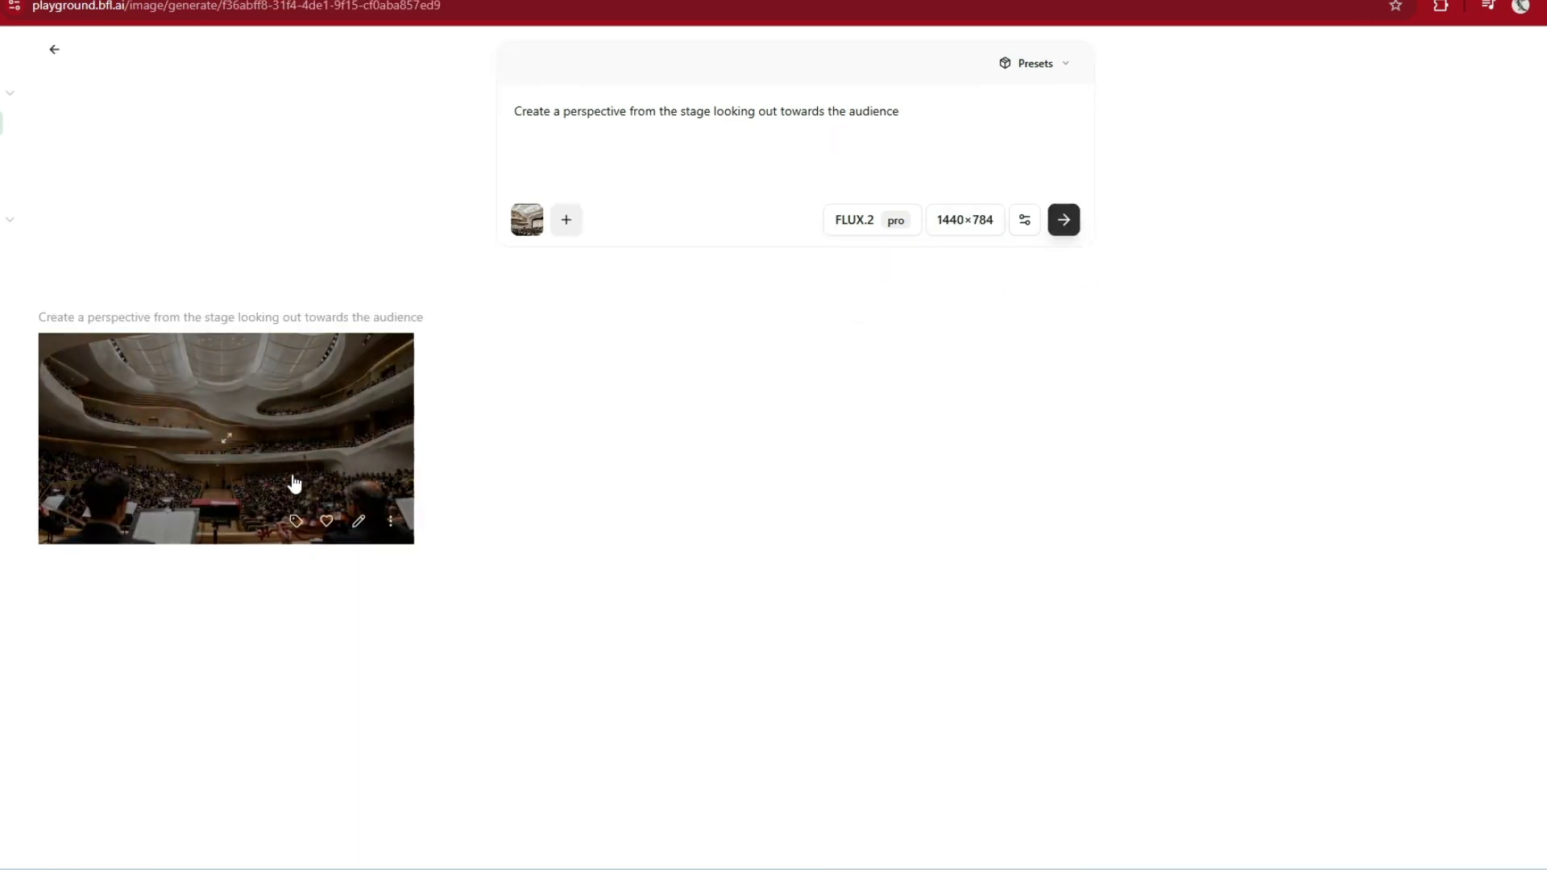
{"action": "left_click", "coordinate": [325, 378]}
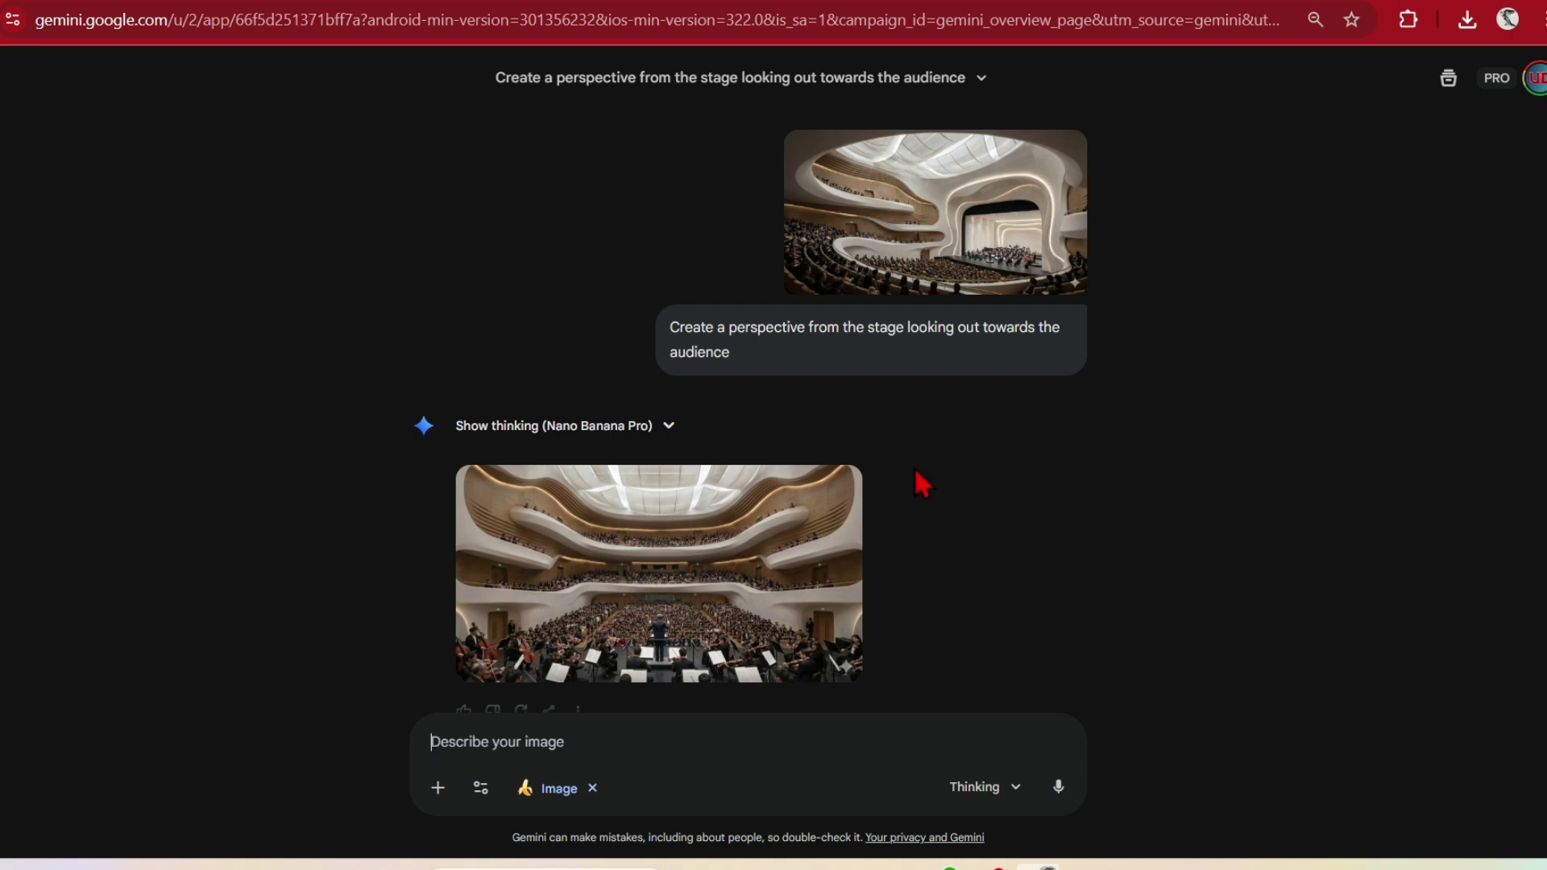
Enlarge Gemini's stage-to-audience view of the auditorium.
{"action": "left_click", "coordinate": [681, 617]}
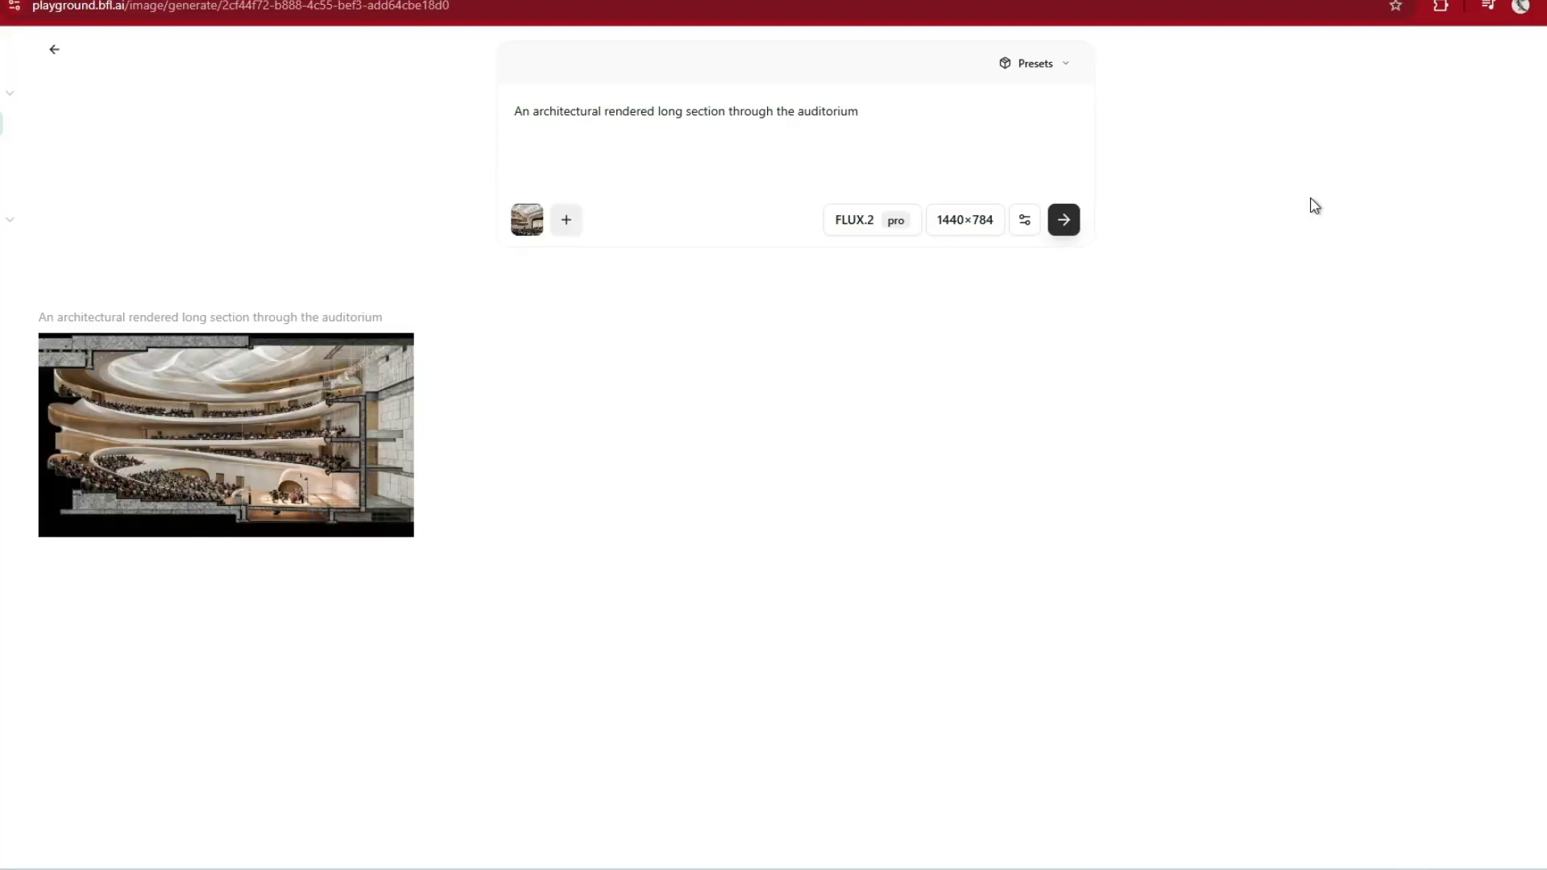
Open FLUX.2's rendered long section through the auditorium at full size.
{"action": "left_click", "coordinate": [270, 416]}
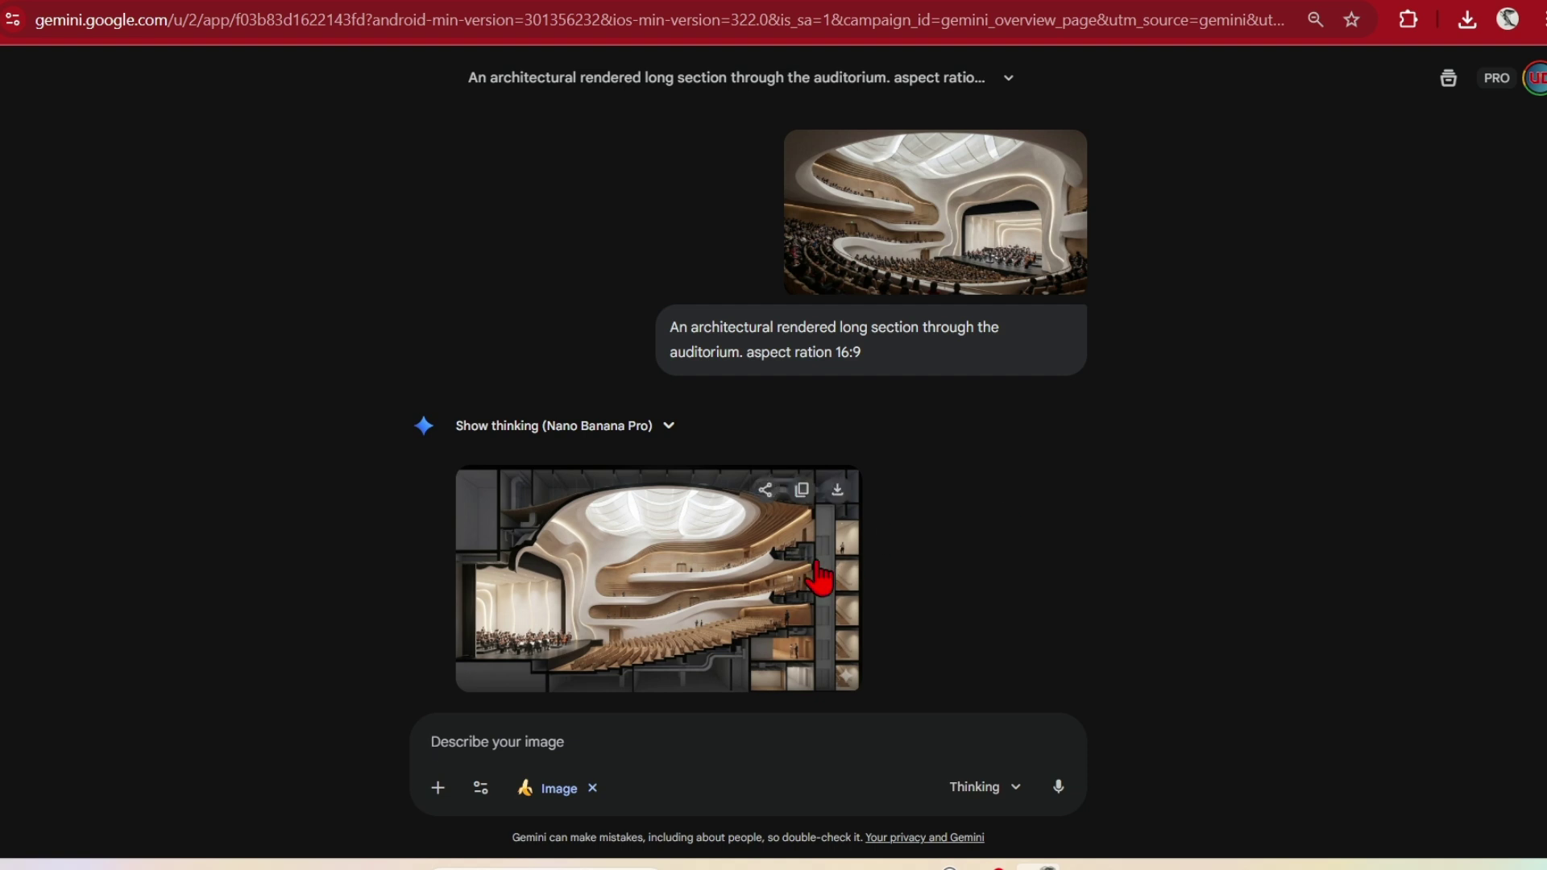
Enlarge Gemini's 16:9 long-section render, download it, and close the viewer.
{"action": "left_click", "coordinate": [664, 612]}
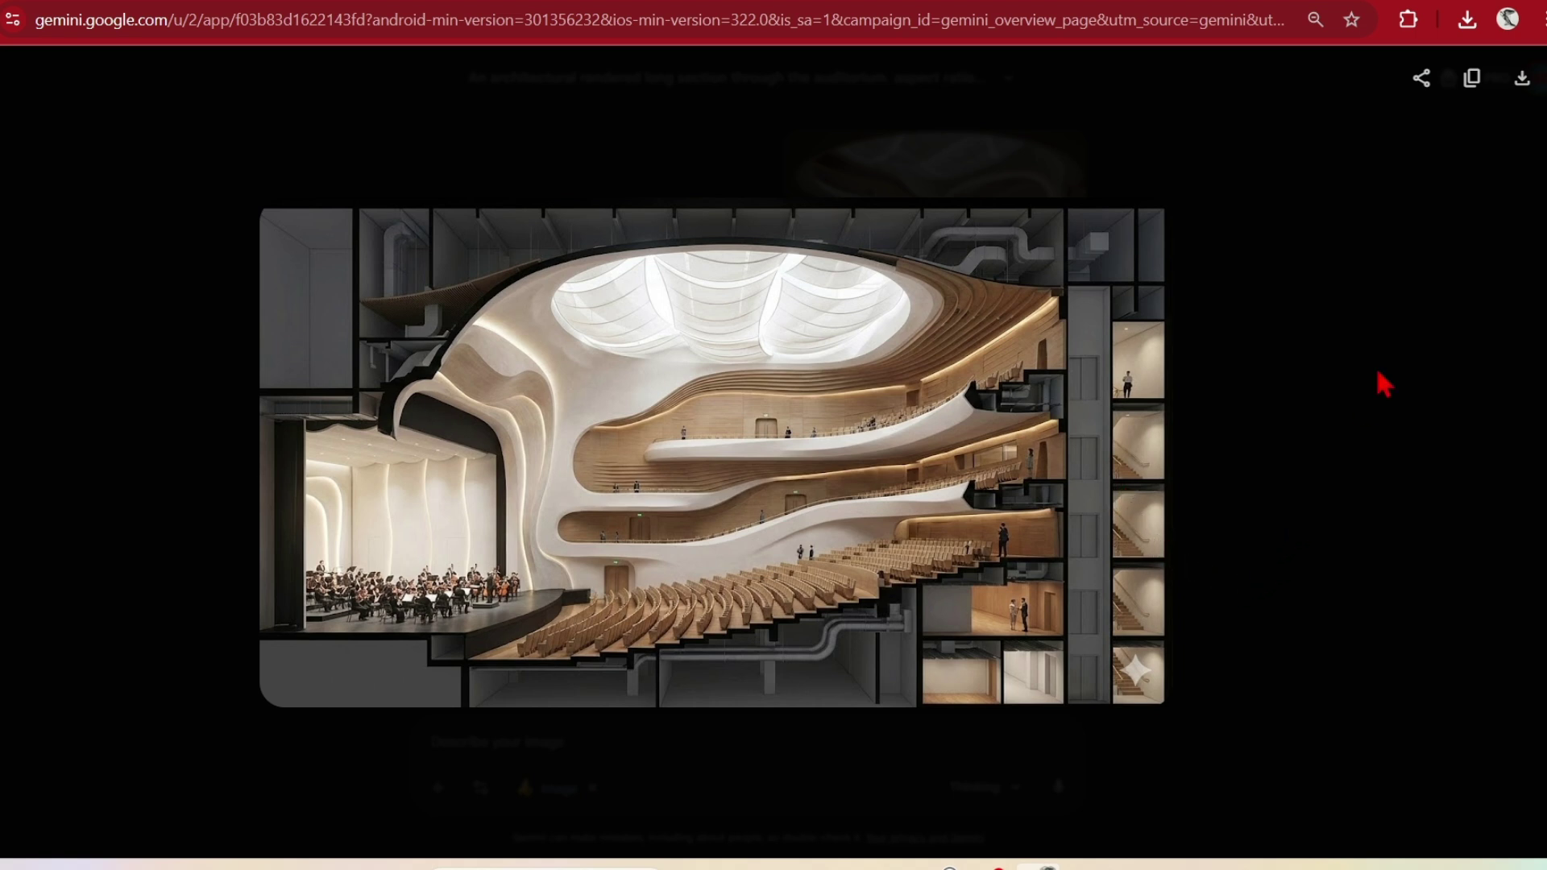
{"action": "left_click", "coordinate": [1521, 79]}
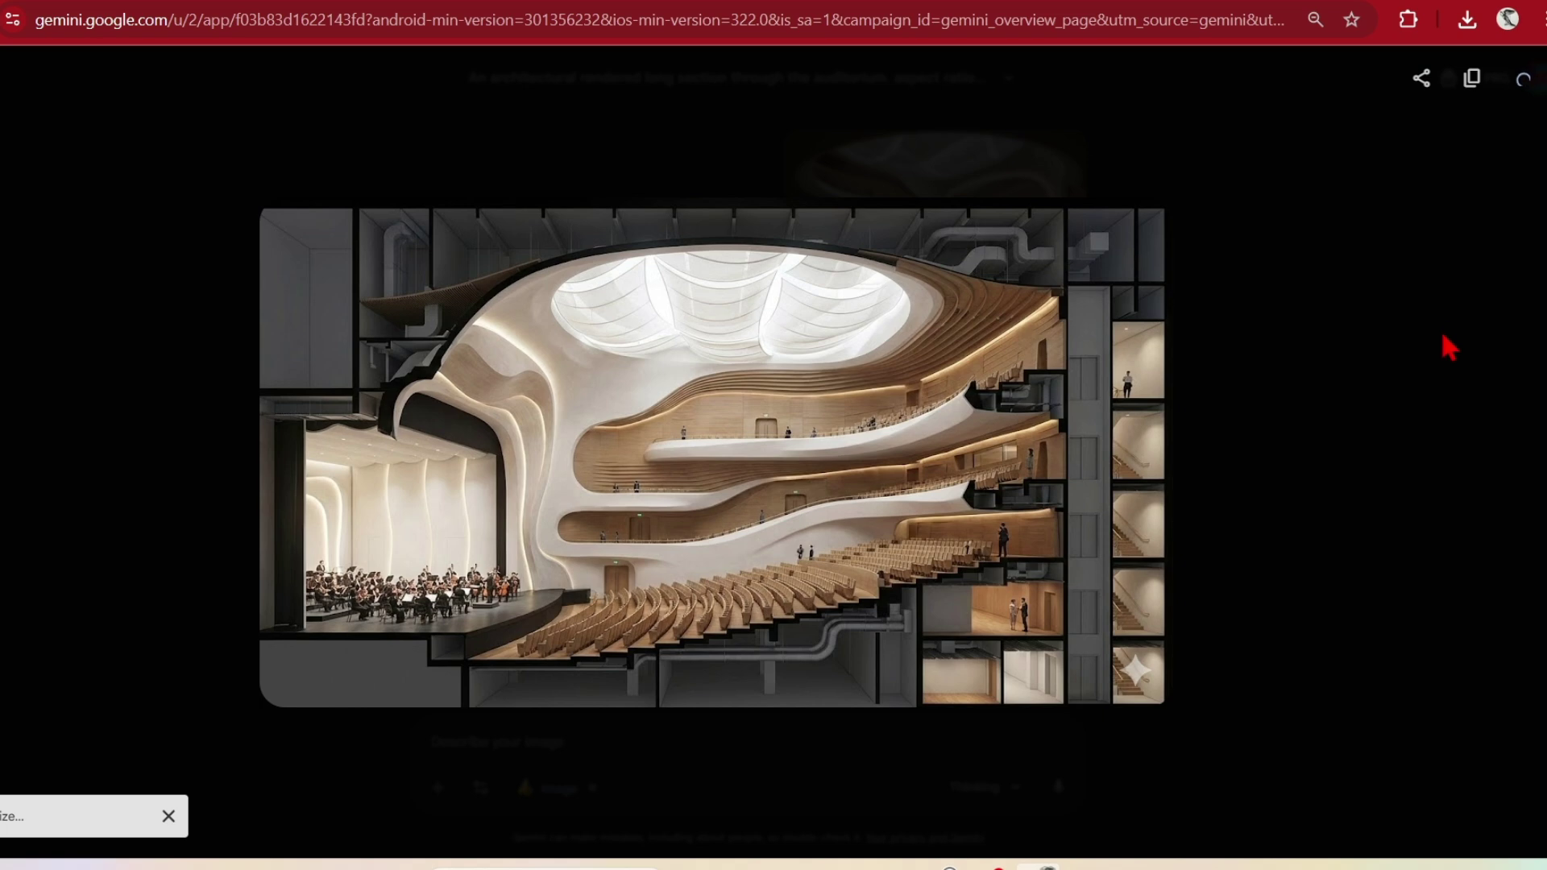
{"action": "left_click", "coordinate": [1367, 438]}
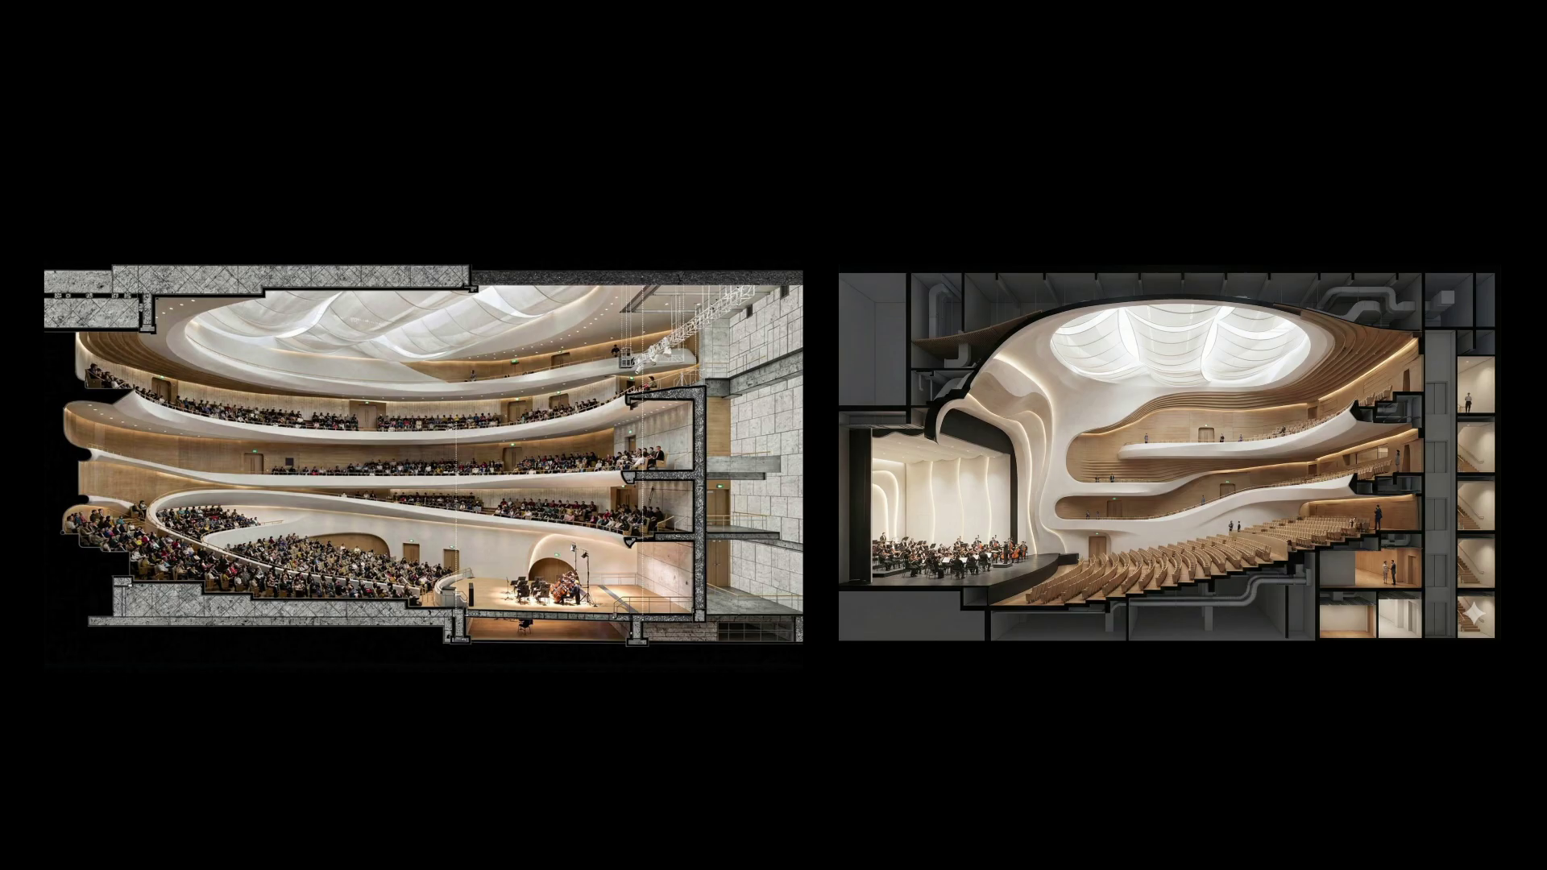